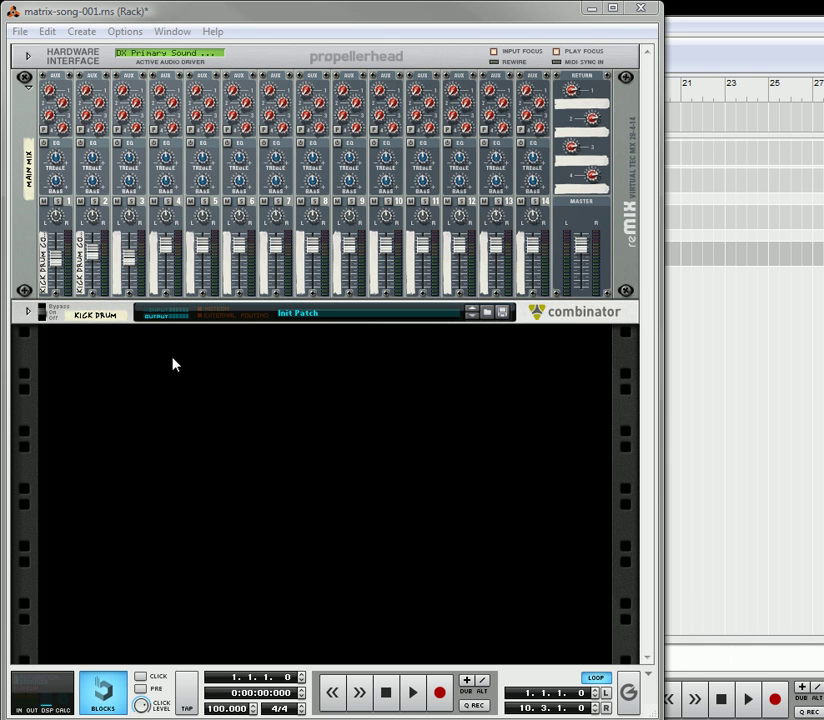
- Add a SubTractor Analog Synthesizer, Subtractor 2, to the rack from the Create menu
click(76, 32)
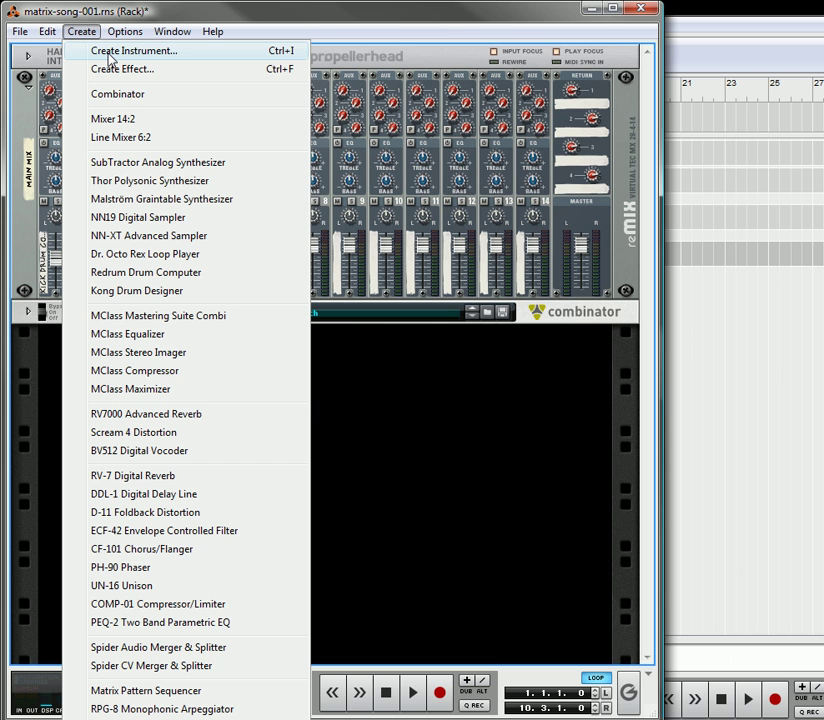
click(122, 166)
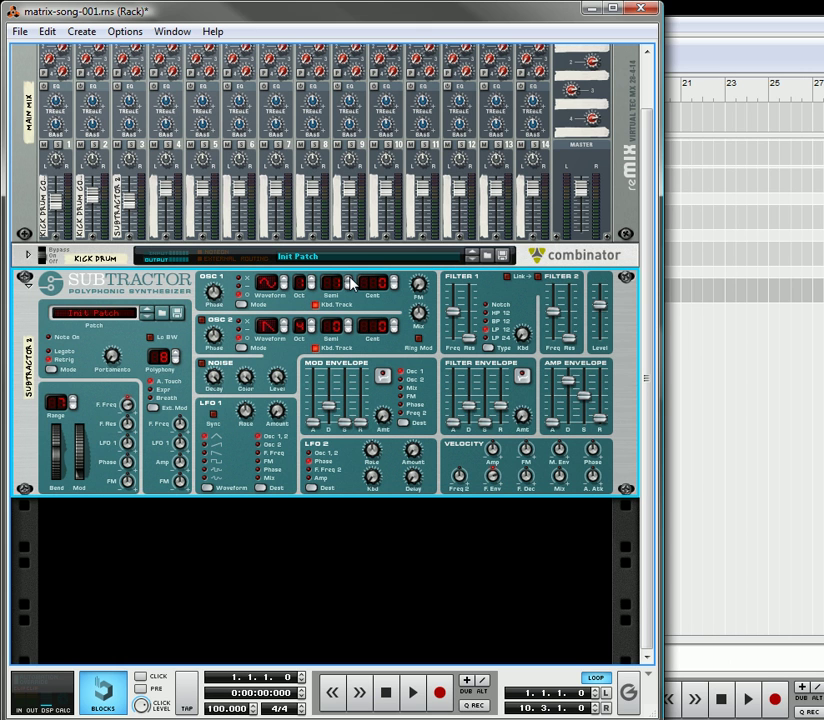
- Insert a Matrix Pattern Sequencer, Matrix 1, below Subtractor 2 using the rack's context menu
right_click(237, 478)
mouse_move(313, 243)
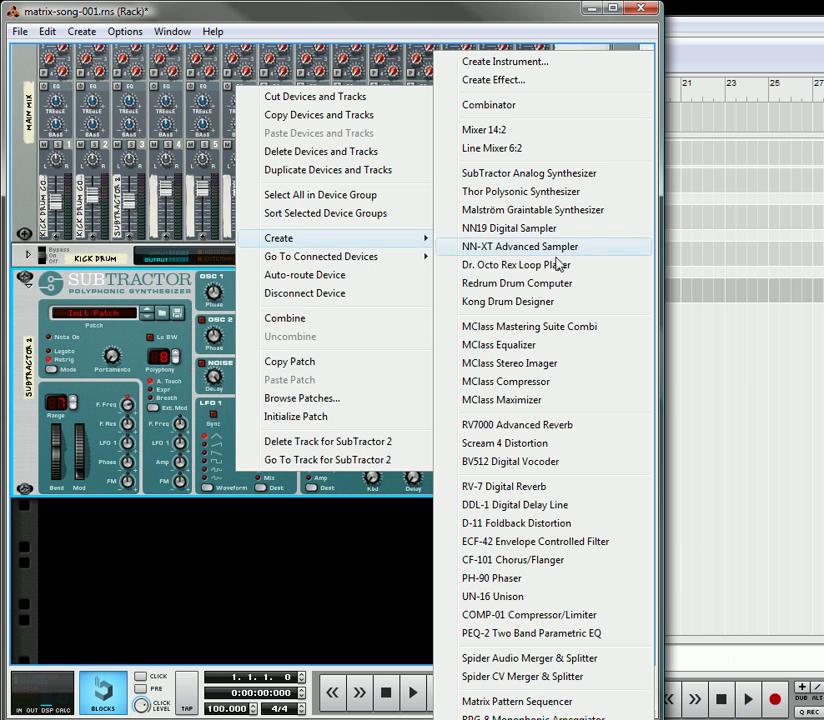
click(495, 702)
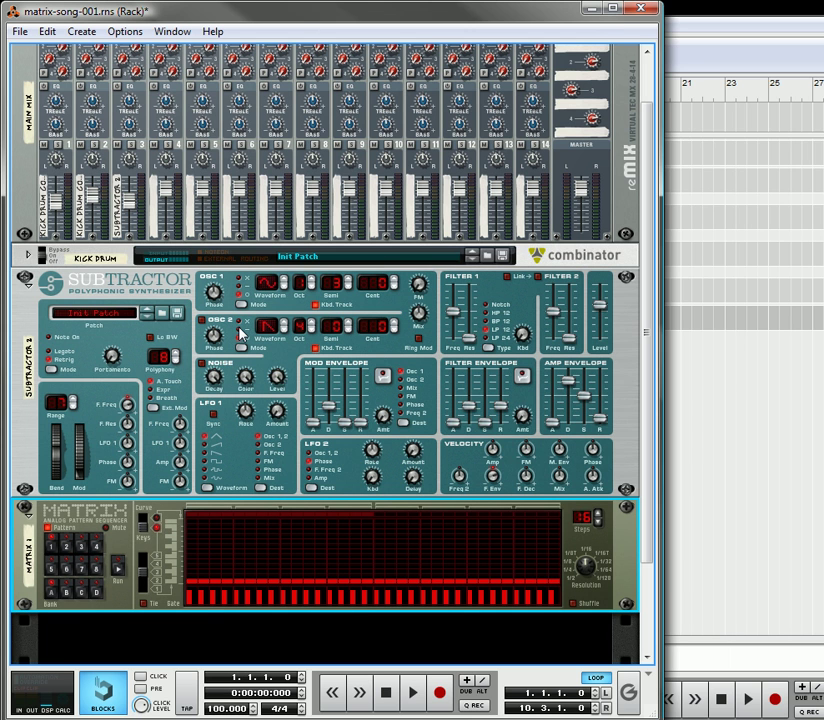
- Draw gate levels into Matrix 1's steps and set its pattern running
click(215, 598)
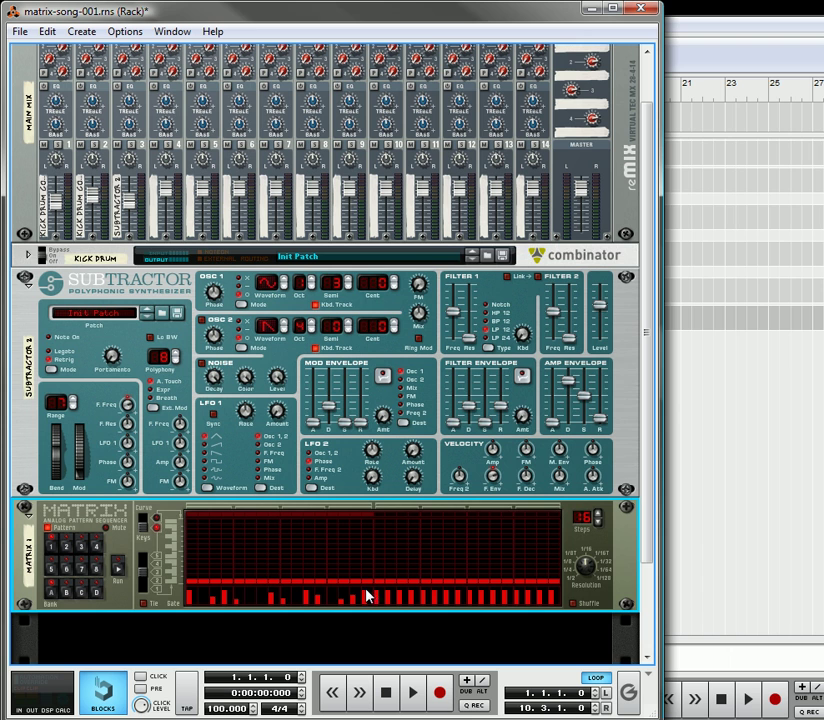
click(121, 569)
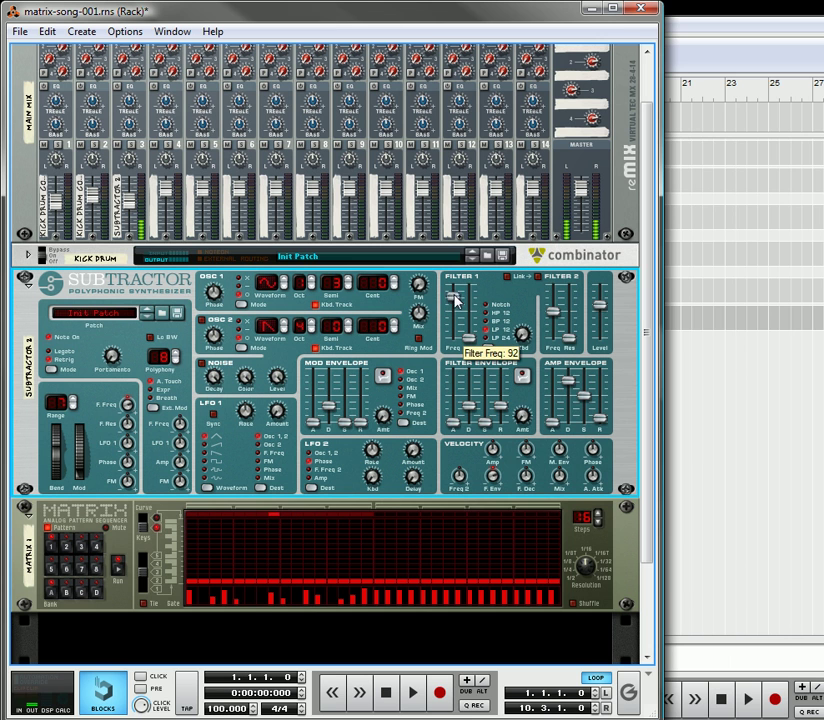
- Set Filter 1 frequency to 96 and Osc 1 octave to 3, and lower the noise decay
mouse_move(455, 298)
mouse_down()
mouse_move(456, 290)
mouse_move(456, 297)
mouse_up()
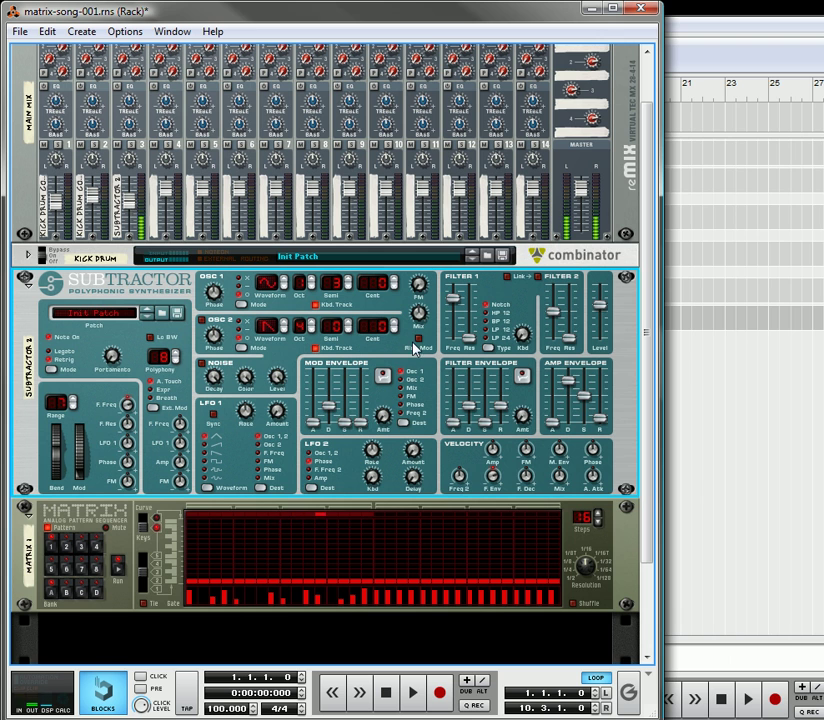
click(313, 287)
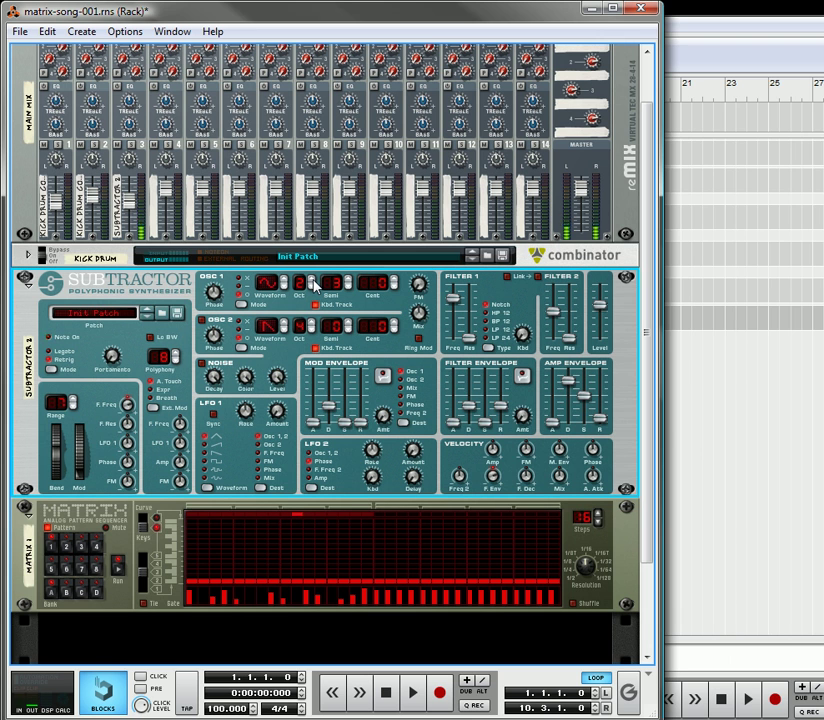
click(312, 284)
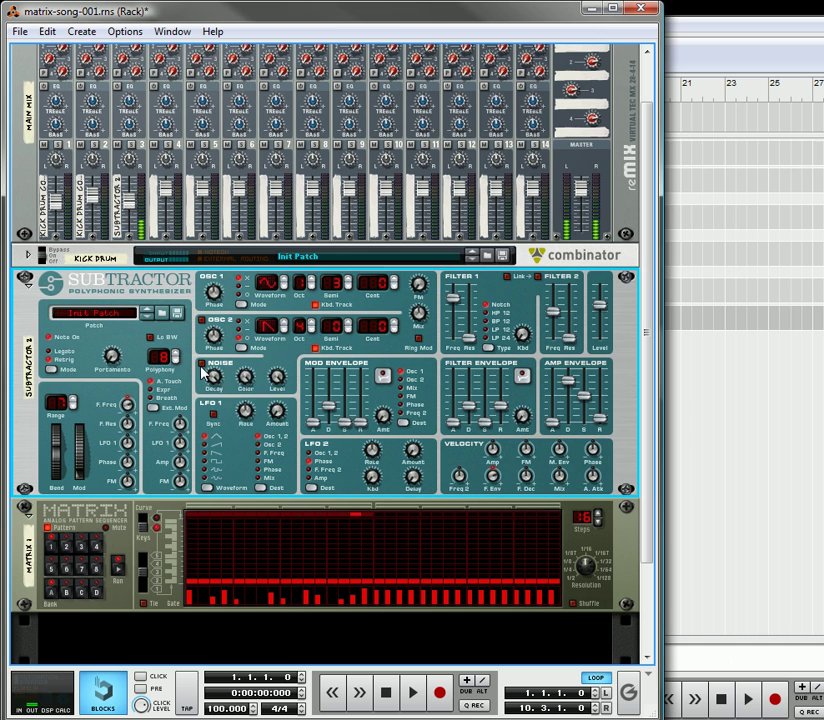
drag(213, 378, 330, 443)
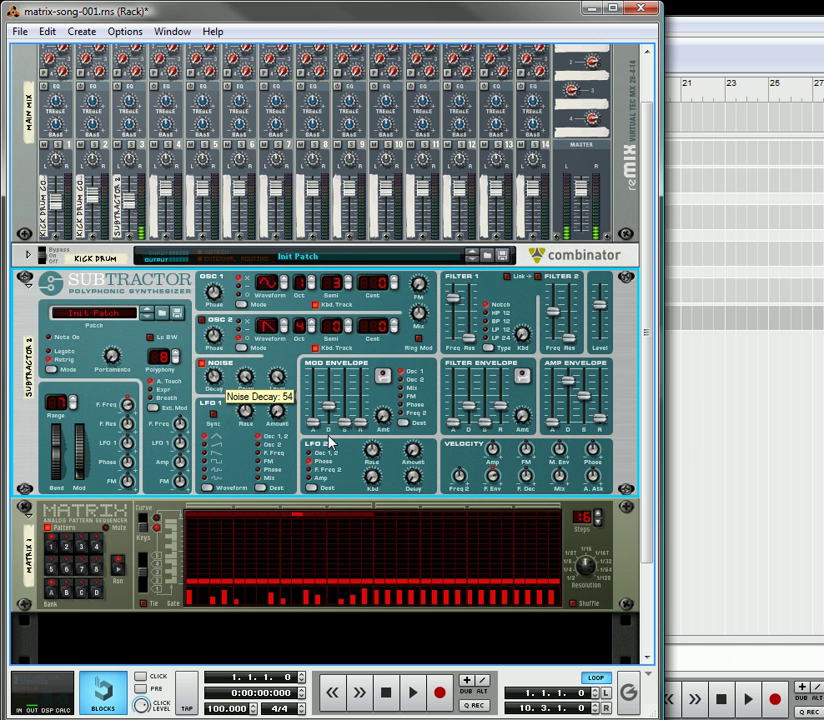
- Set mod env amount 57, amp env decay 31, filter env decay 34, and Filter 1 frequency 96
drag(469, 408, 469, 420)
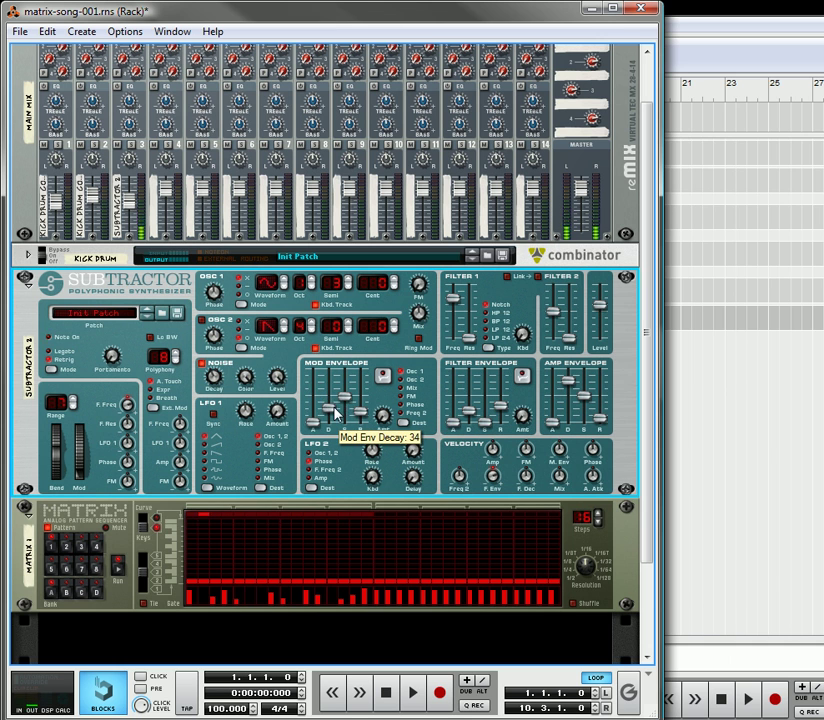
mouse_move(384, 414)
mouse_down()
mouse_move(398, 398)
mouse_move(398, 408)
mouse_up()
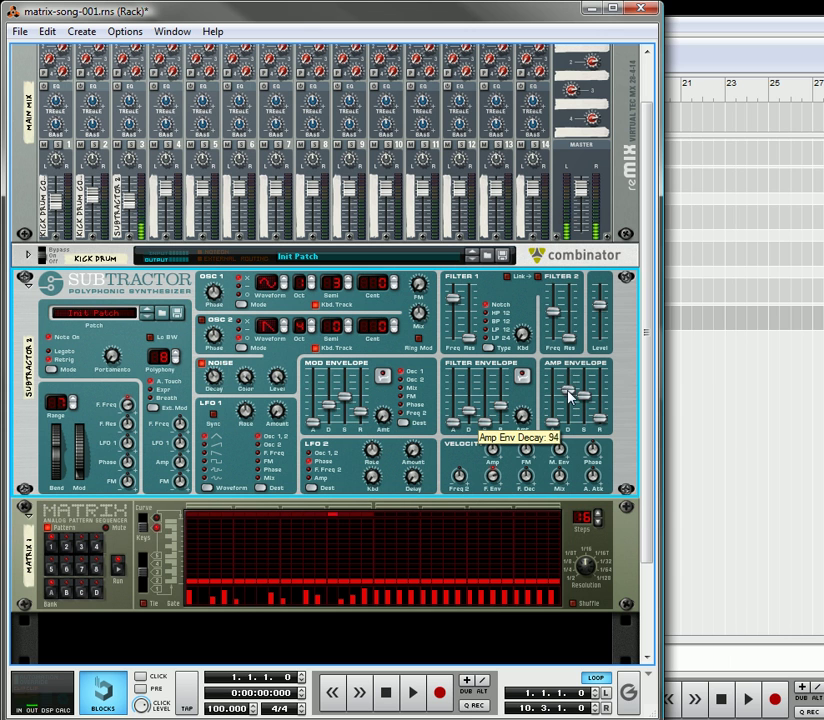
drag(568, 392, 605, 410)
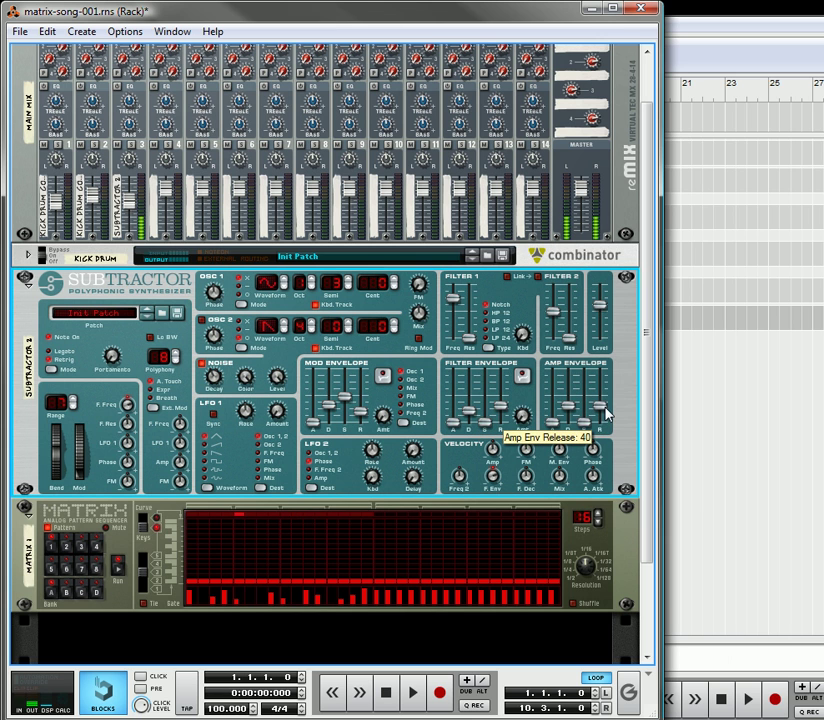
drag(472, 416, 505, 407)
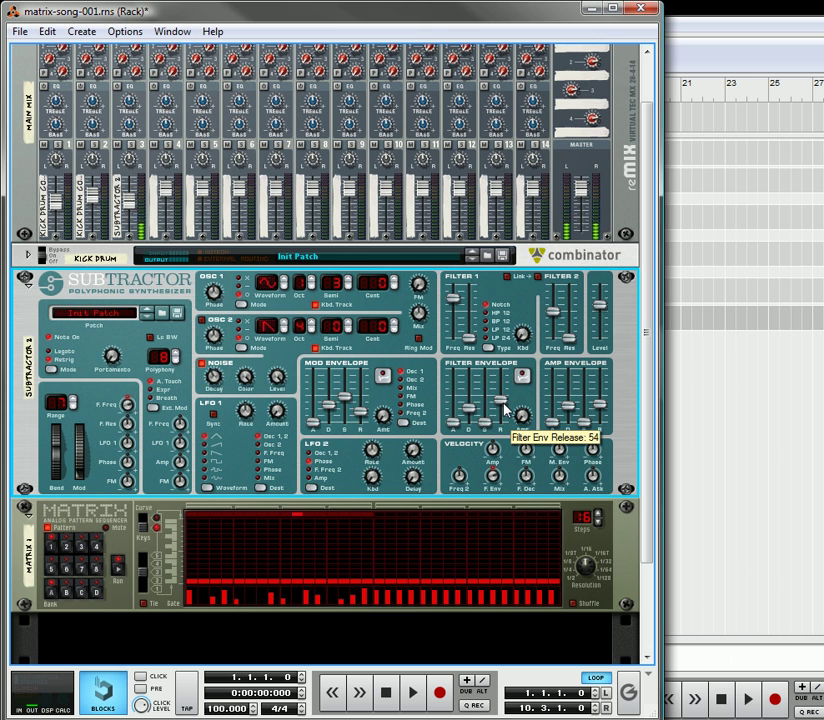
mouse_move(485, 421)
mouse_down()
mouse_move(485, 395)
mouse_move(500, 400)
mouse_move(500, 414)
mouse_up()
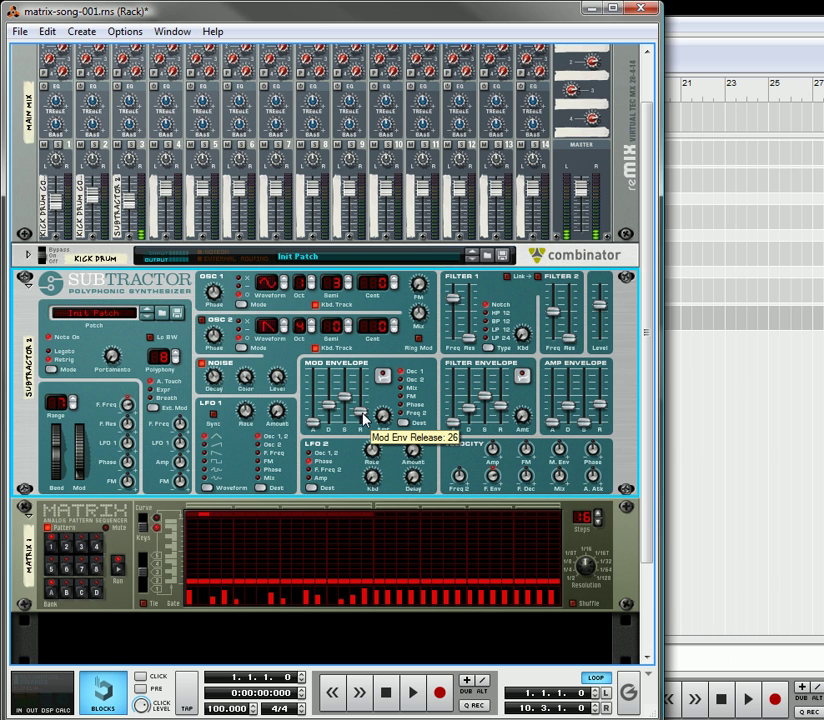
drag(455, 309, 435, 275)
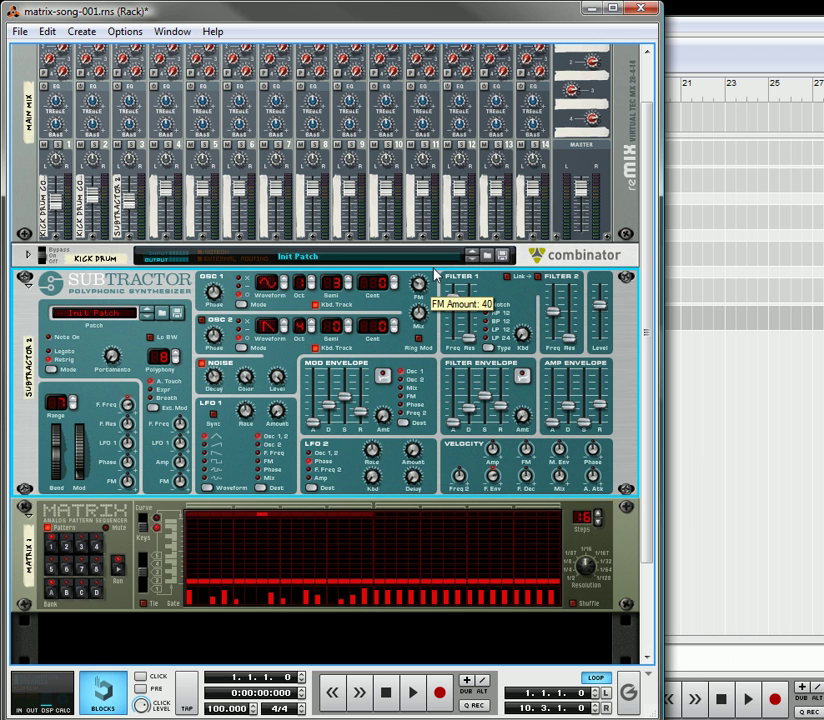
- Raise Osc 1 phase to 106 and settle the Filter 1 frequency at 54
drag(213, 295, 229, 284)
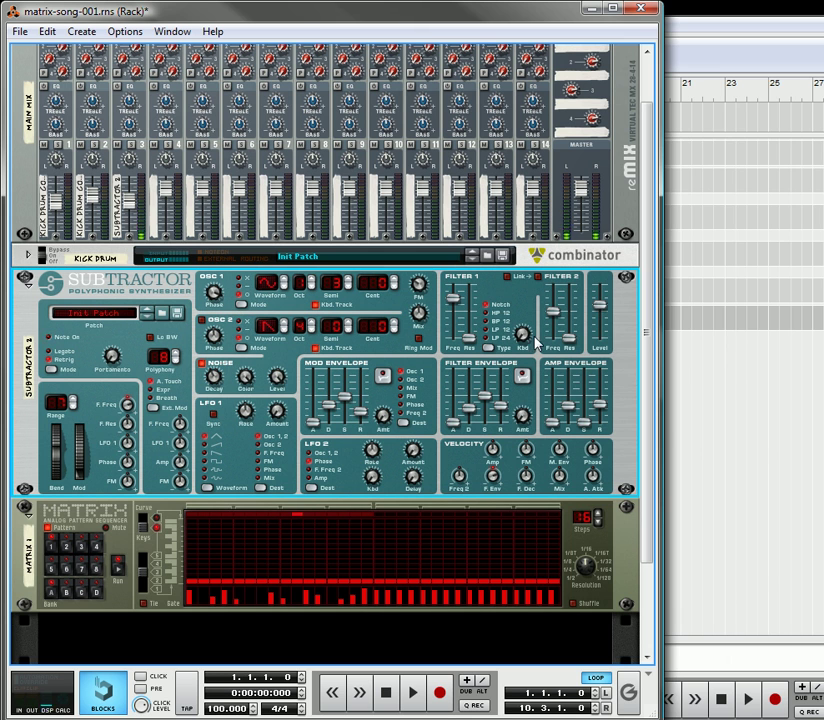
drag(455, 320, 457, 325)
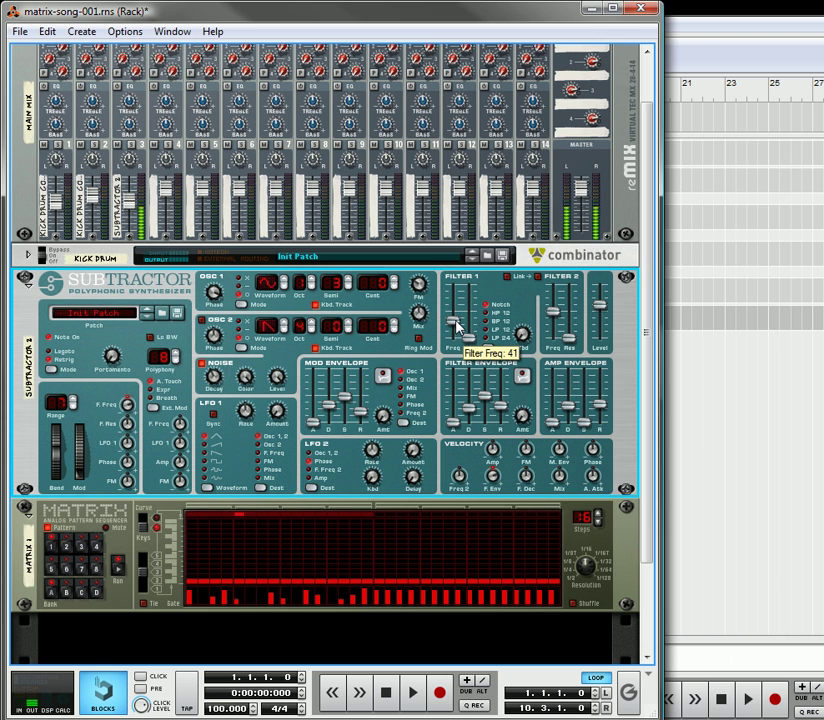
drag(457, 325, 381, 342)
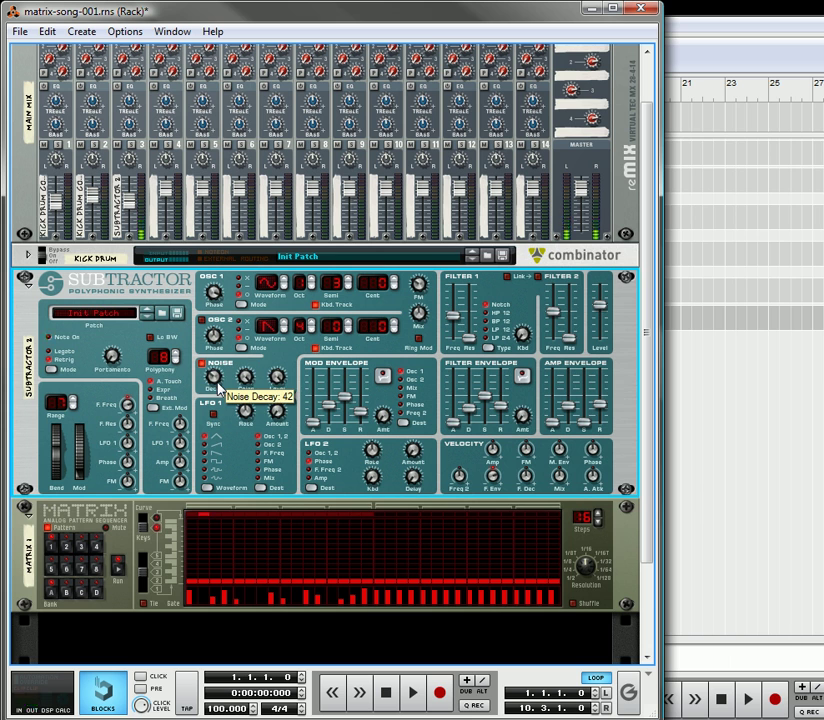
- Set noise decay 66, mod env release 18, filter env sustain 35, and amp env decay 45
mouse_move(219, 388)
mouse_down()
mouse_move(224, 378)
mouse_move(223, 386)
mouse_up()
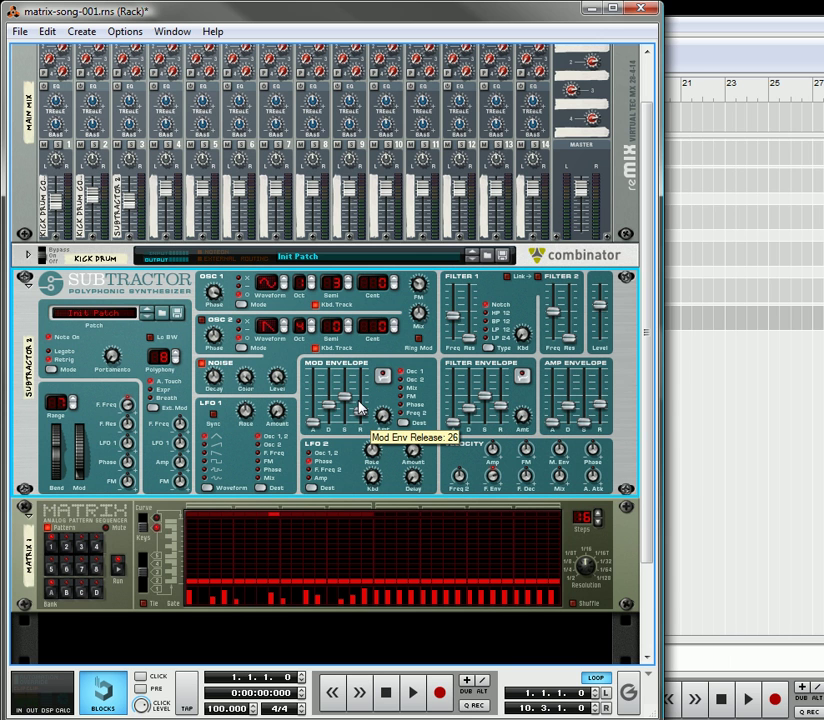
mouse_move(357, 415)
mouse_down()
mouse_move(340, 405)
mouse_move(351, 394)
mouse_move(352, 407)
mouse_up()
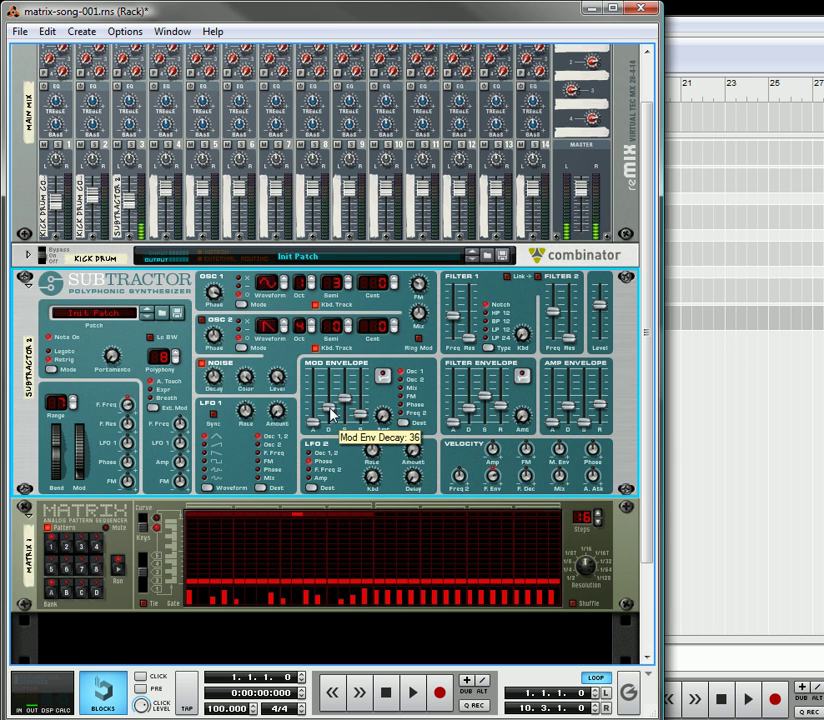
drag(471, 417, 506, 428)
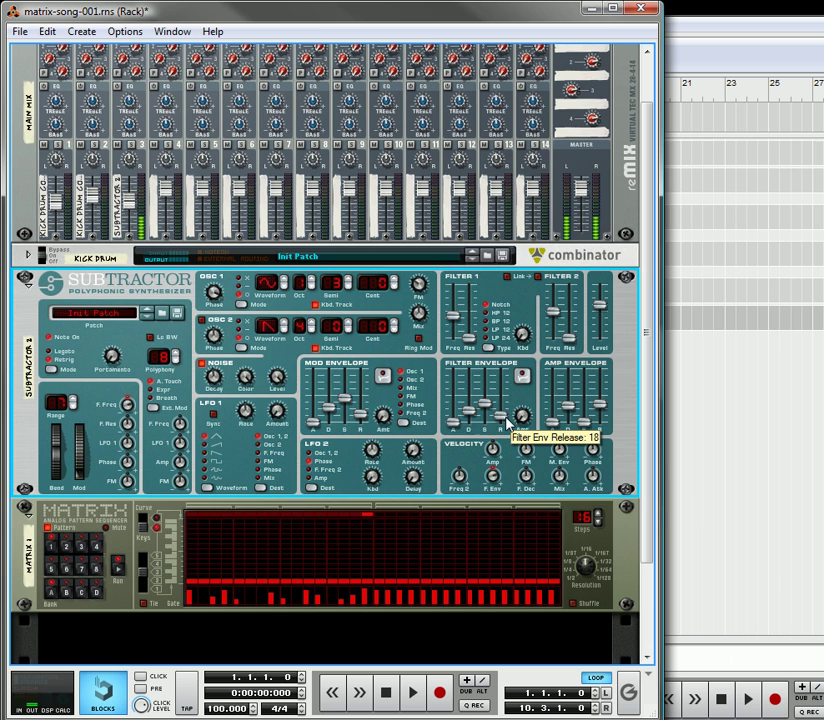
drag(362, 420, 367, 432)
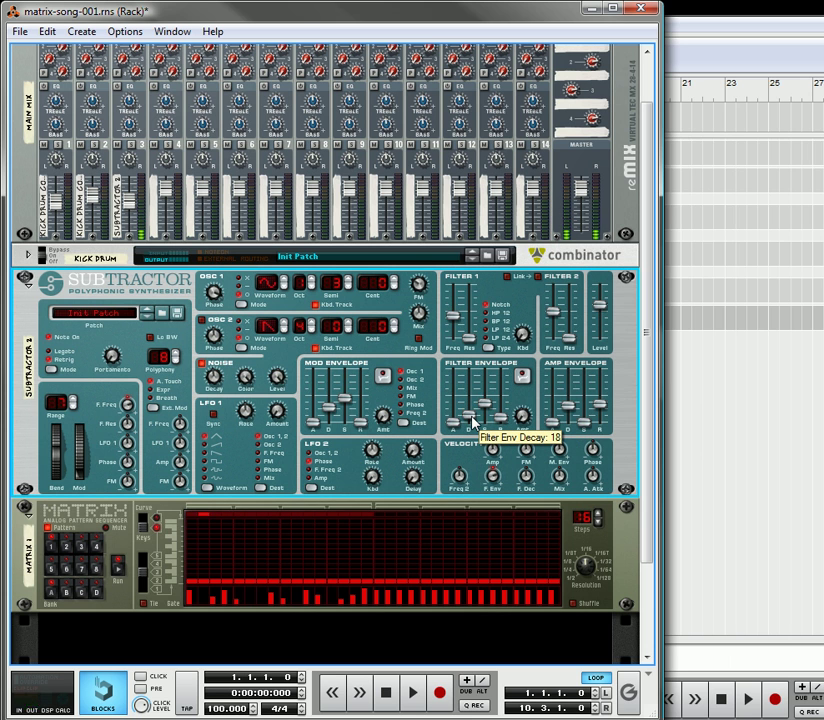
drag(472, 417, 485, 407)
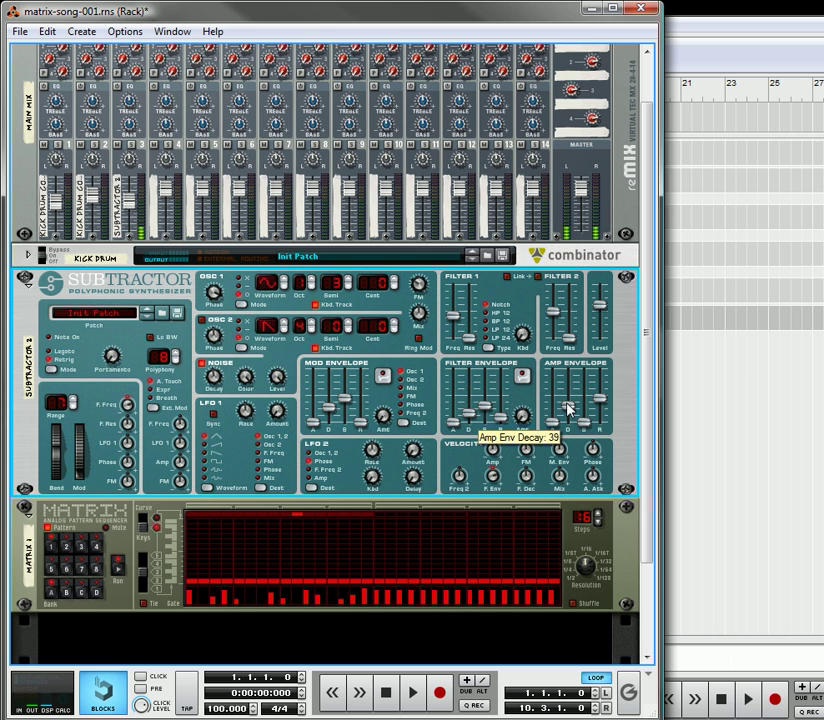
drag(570, 409, 570, 397)
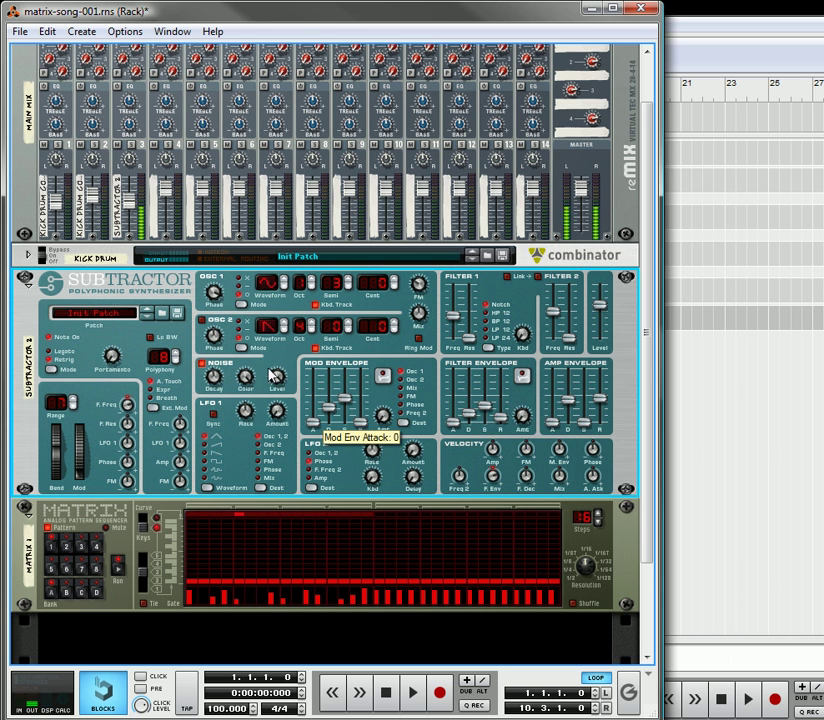
- Stop and restart playback to audition the snare sound
scroll(280, 390, down, 2)
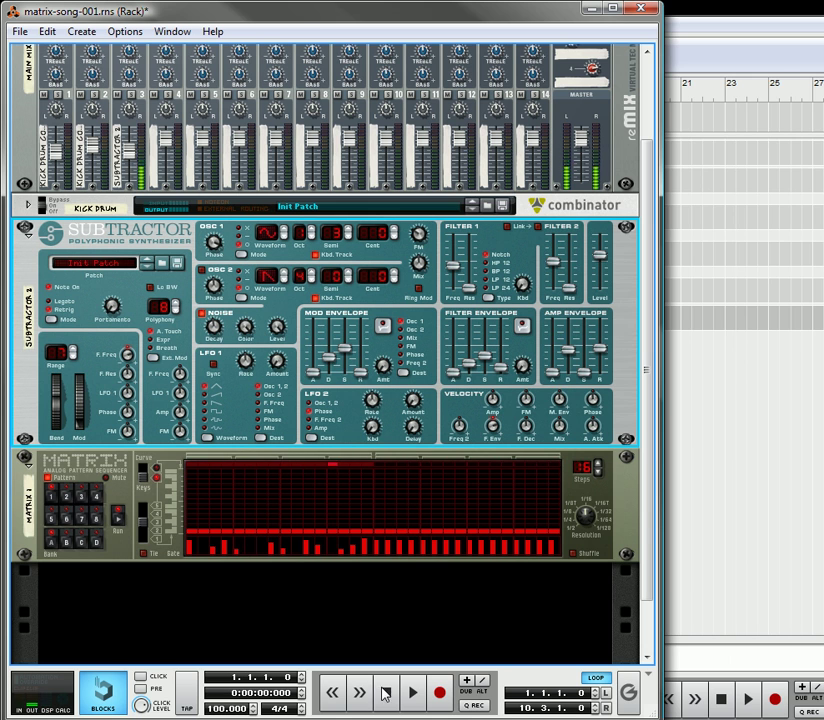
click(385, 693)
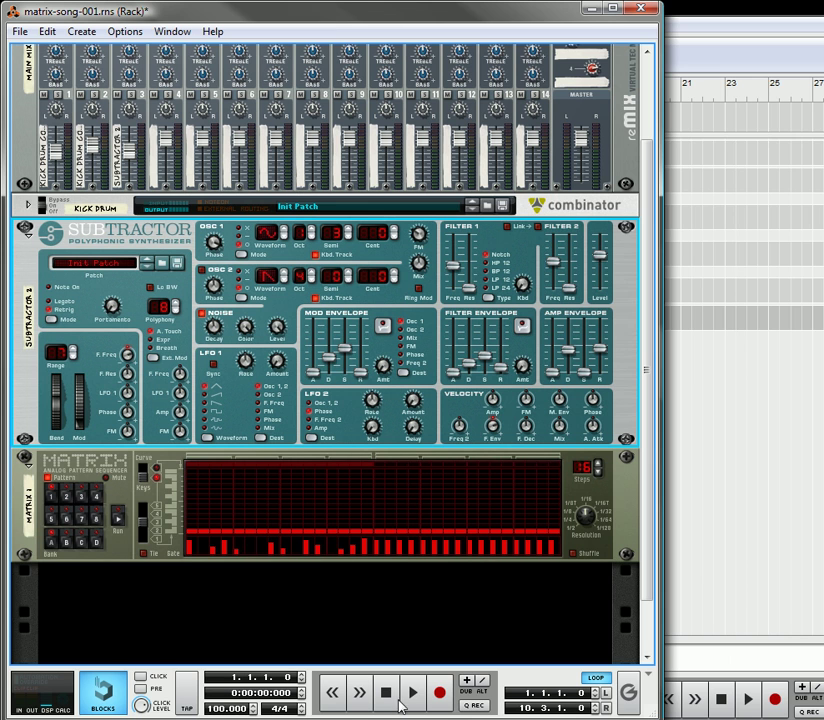
click(414, 695)
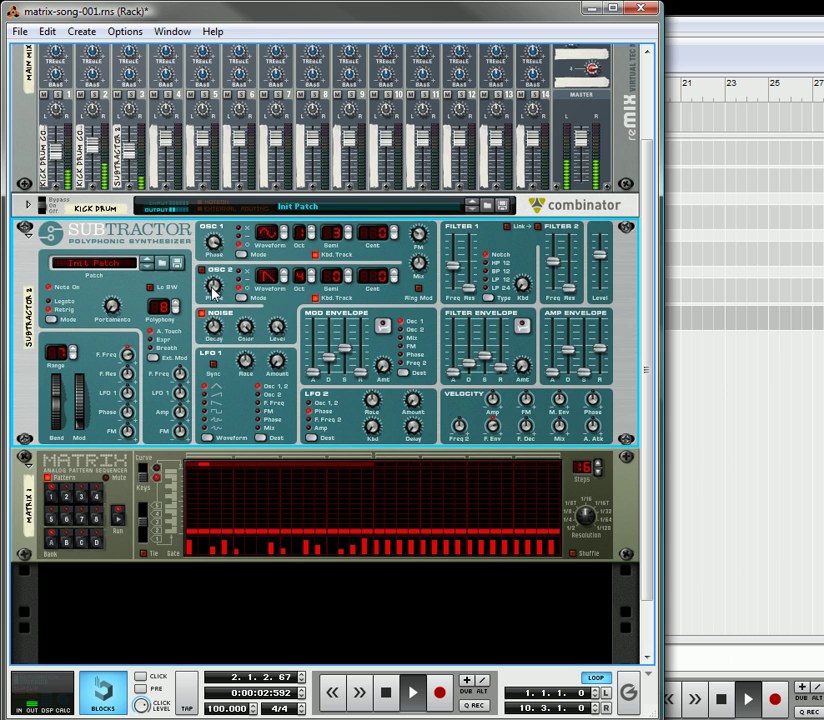
- Bring noise decay to about 64 and filter envelope decay to 30, then stop playback
mouse_move(214, 243)
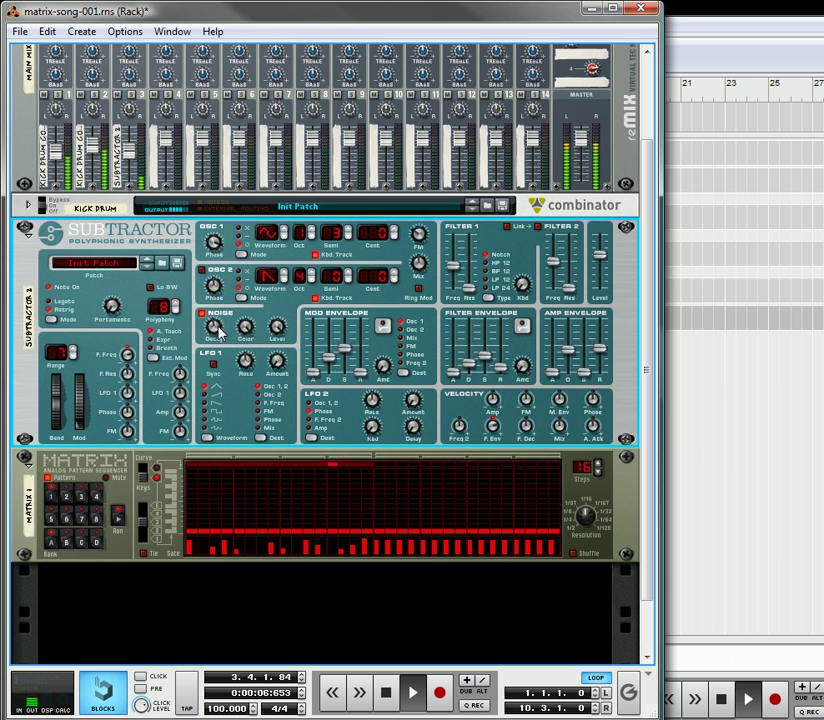
mouse_move(213, 328)
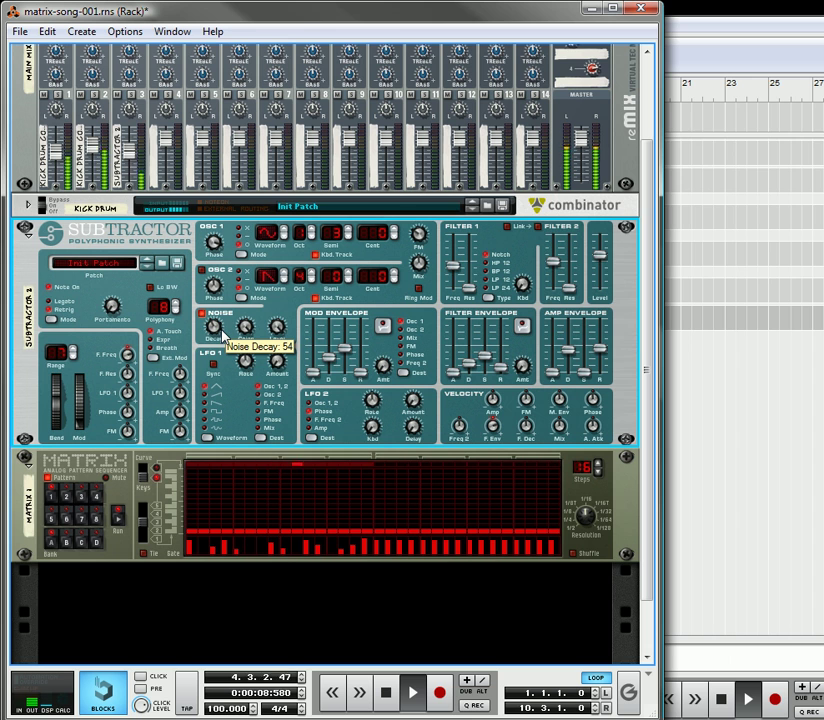
mouse_move(222, 329)
mouse_down()
mouse_move(223, 320)
mouse_move(224, 331)
mouse_up()
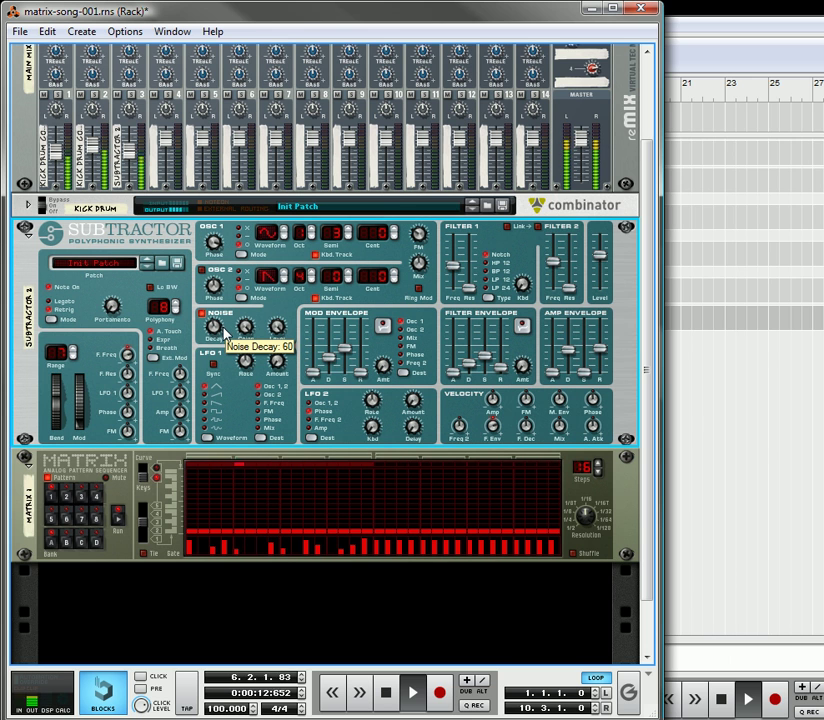
drag(224, 330, 223, 334)
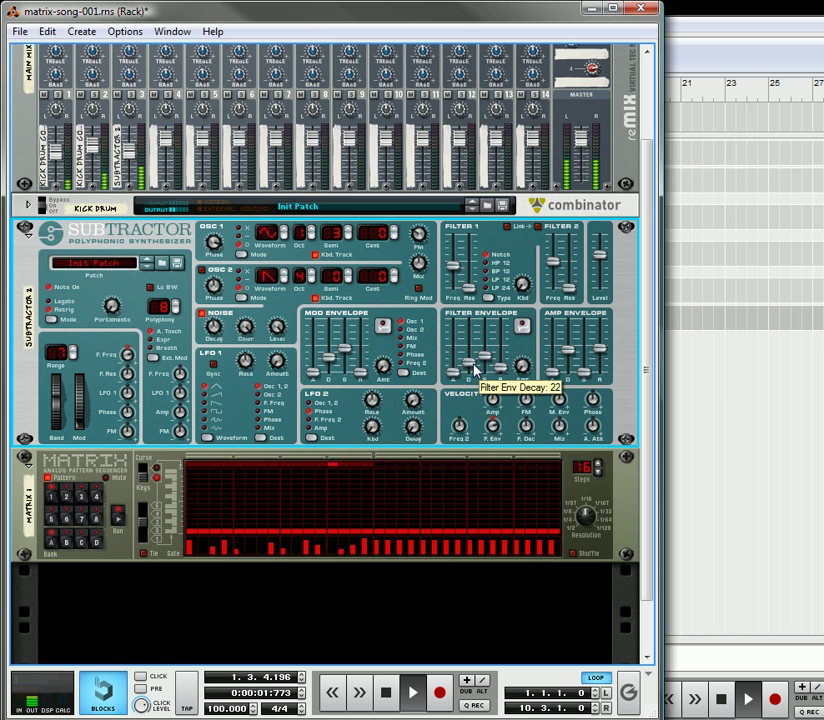
drag(476, 369, 476, 372)
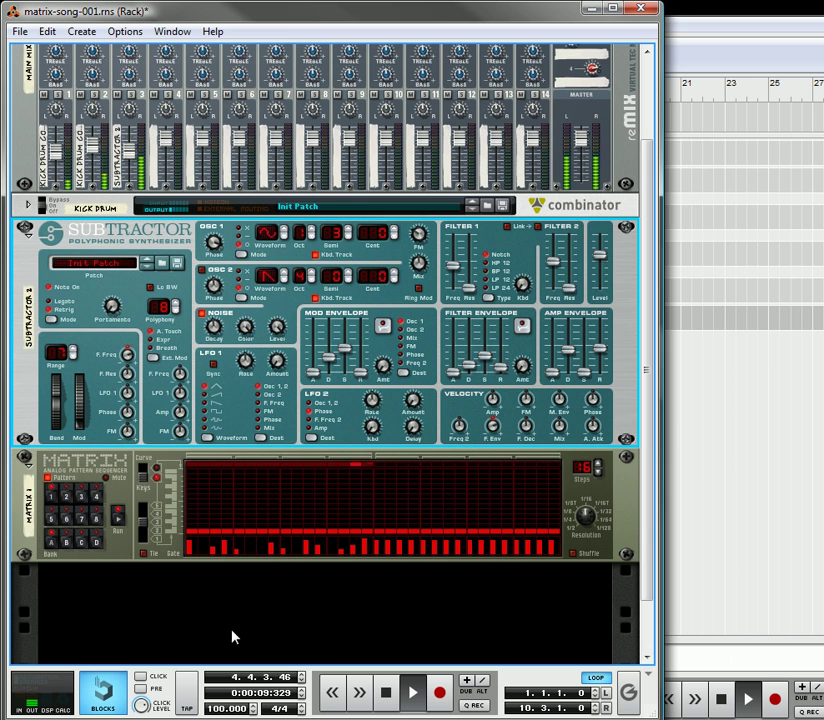
click(386, 692)
- Rename the Matrix sequencer to 'Snare Seq'
double_click(28, 505)
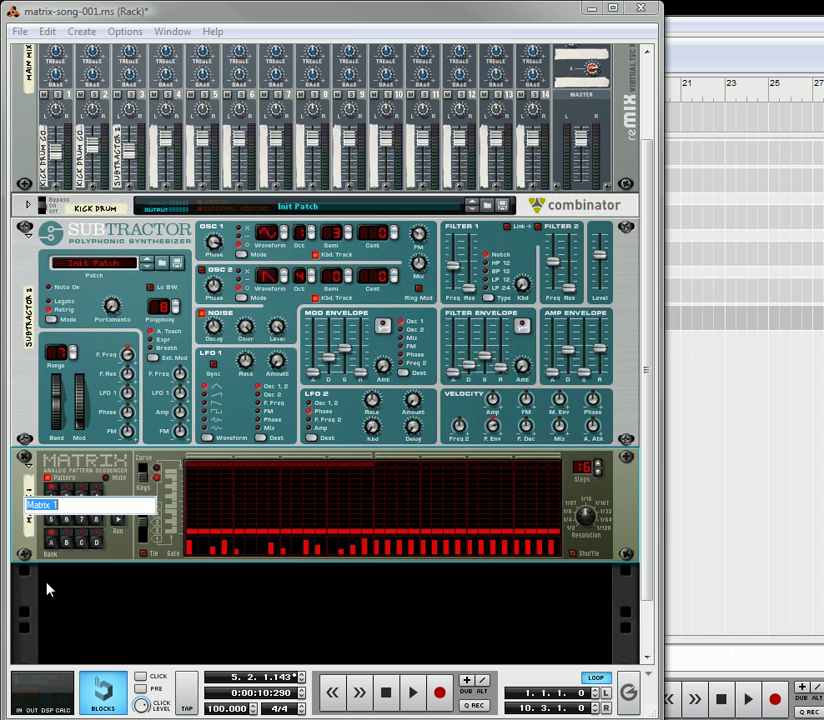
key(BackSpace)
text(Snare Seq.)
key(Return)
- Rename the SubTractor synth to 'Snare'
double_click(28, 318)
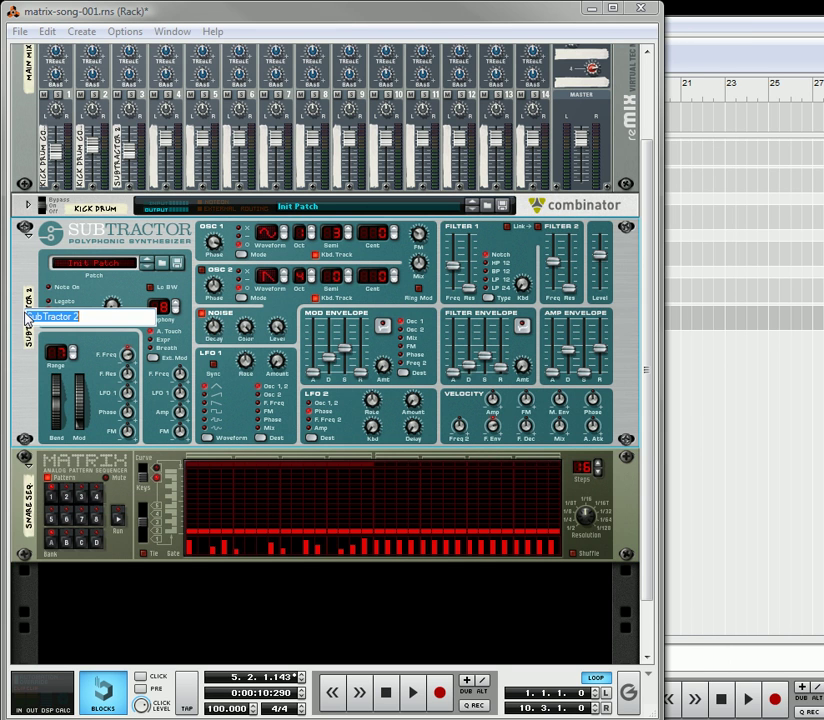
text(Snare)
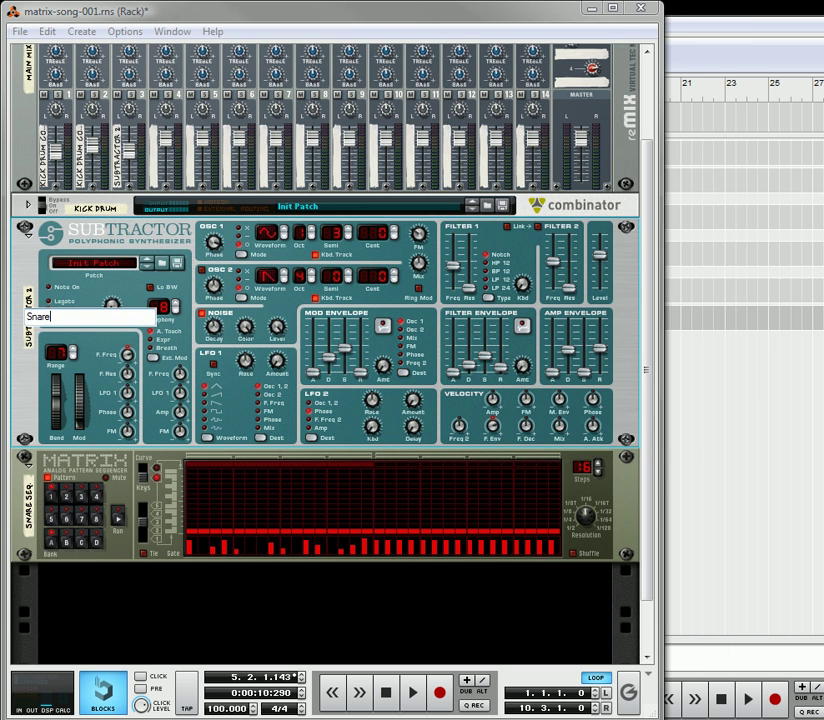
key(Return)
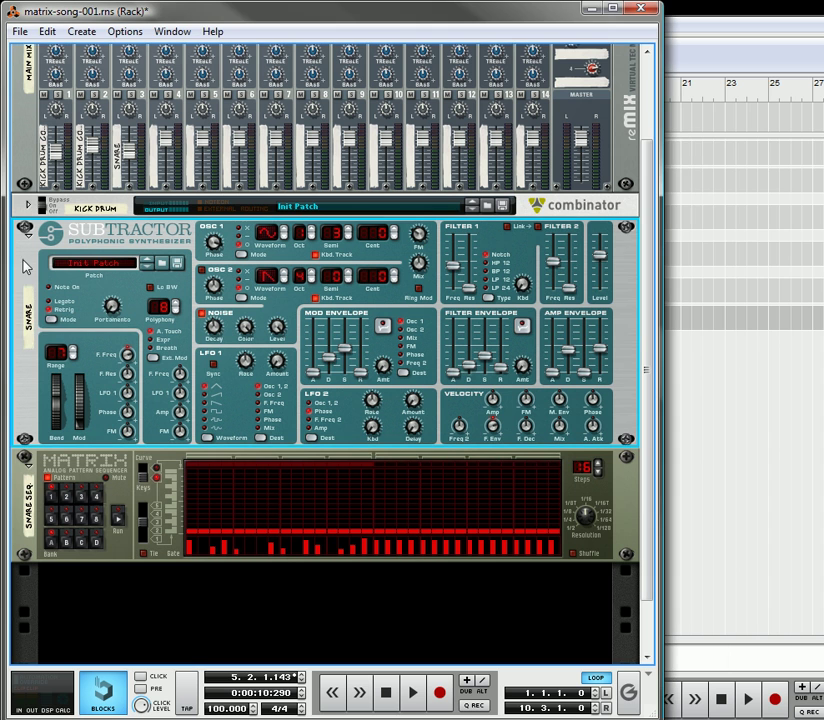
- Combine the Snare synth and Snare Seq Matrix into a new Combinator
shift+click(26, 478)
right_click(25, 476)
click(53, 400)
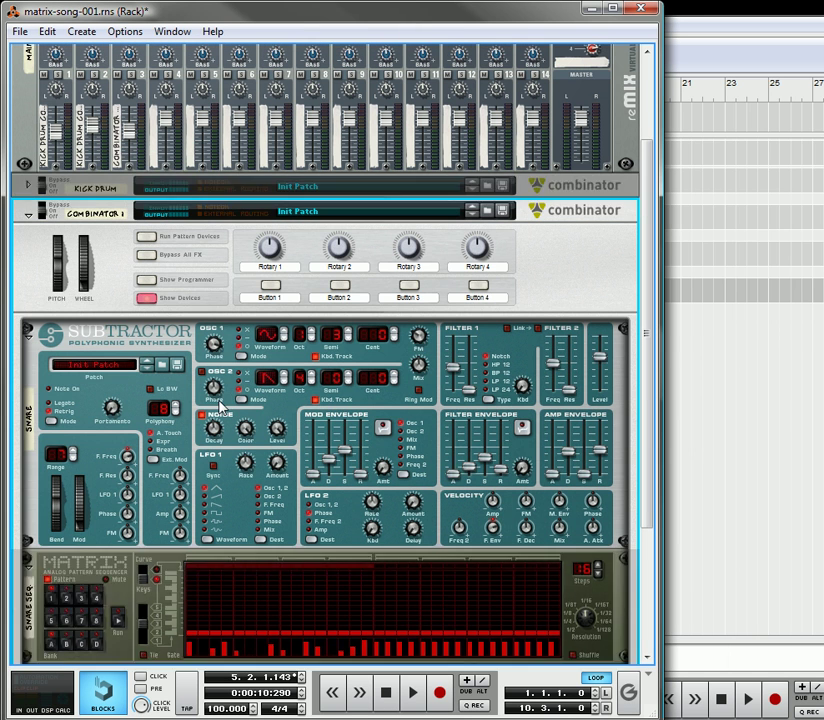
- Clear the labels of all four Combinator rotaries and all four buttons
double_click(266, 266)
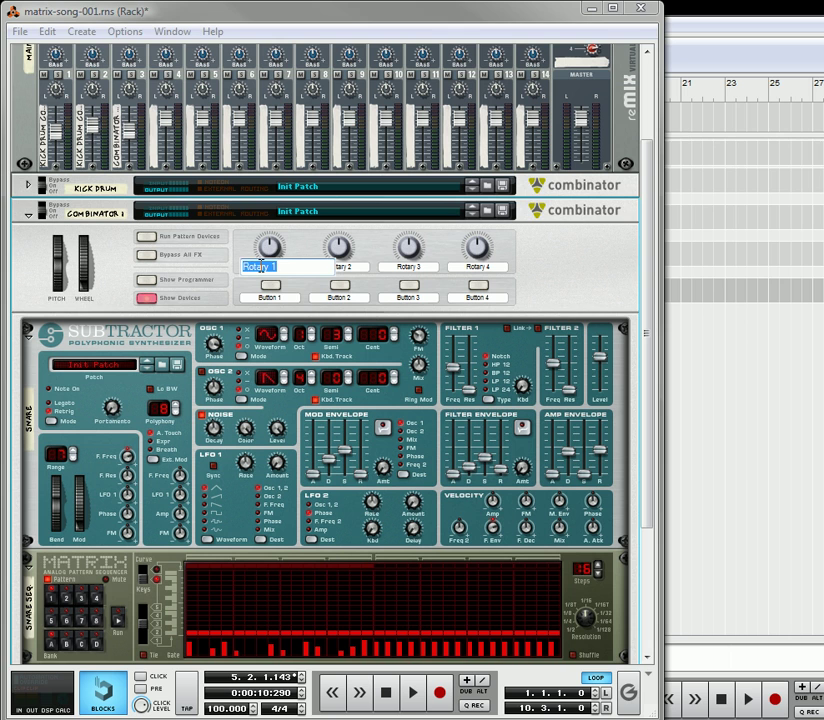
key(BackSpace)
double_click(356, 268)
key(BackSpace)
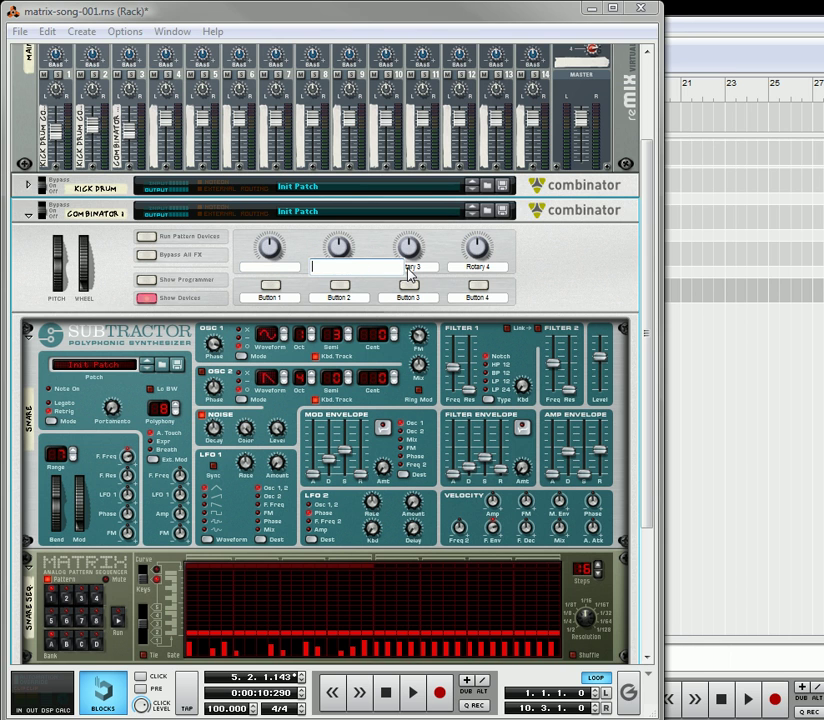
double_click(408, 268)
key(BackSpace)
double_click(503, 270)
key(BackSpace)
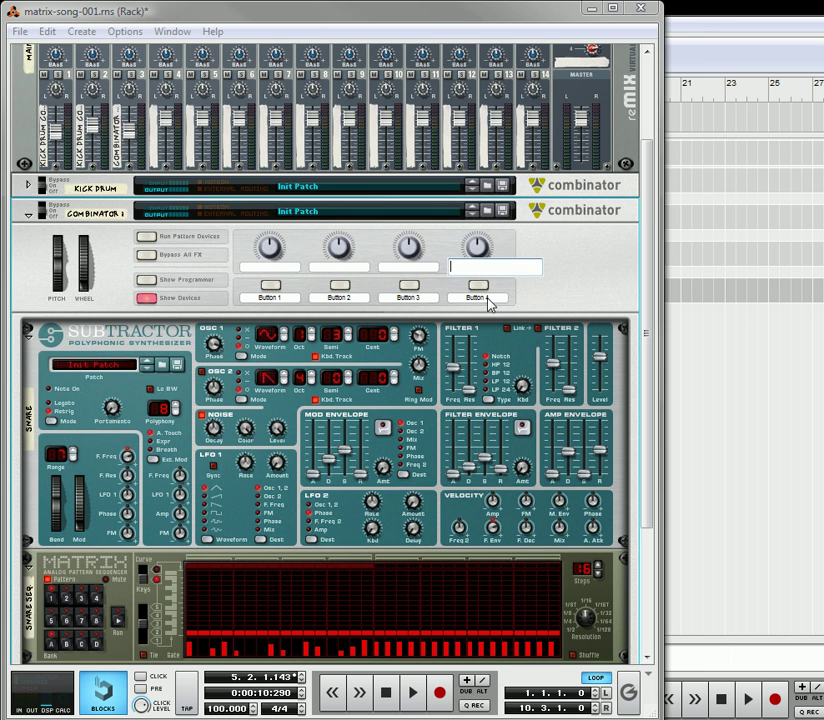
double_click(488, 299)
key(BackSpace)
double_click(407, 299)
key(BackSpace)
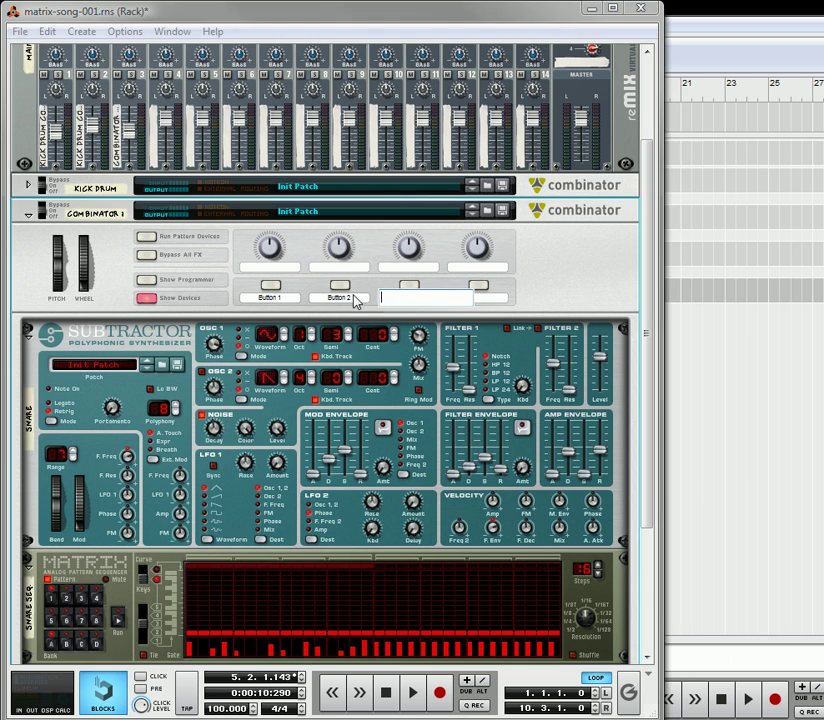
double_click(339, 298)
key(BackSpace)
double_click(262, 299)
key(BackSpace)
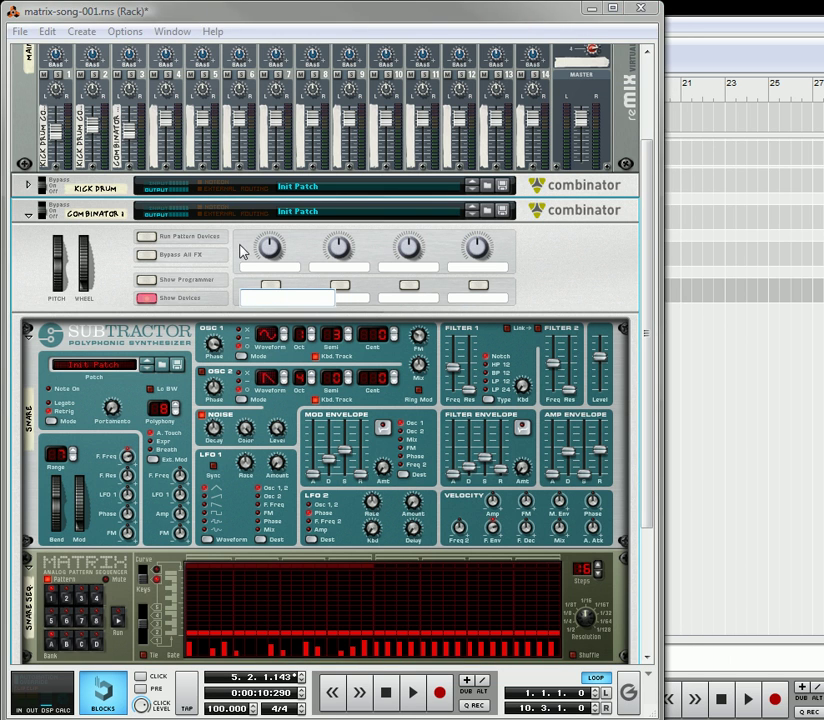
- Rename the Combinator to 'Snare'
click(135, 284)
double_click(95, 218)
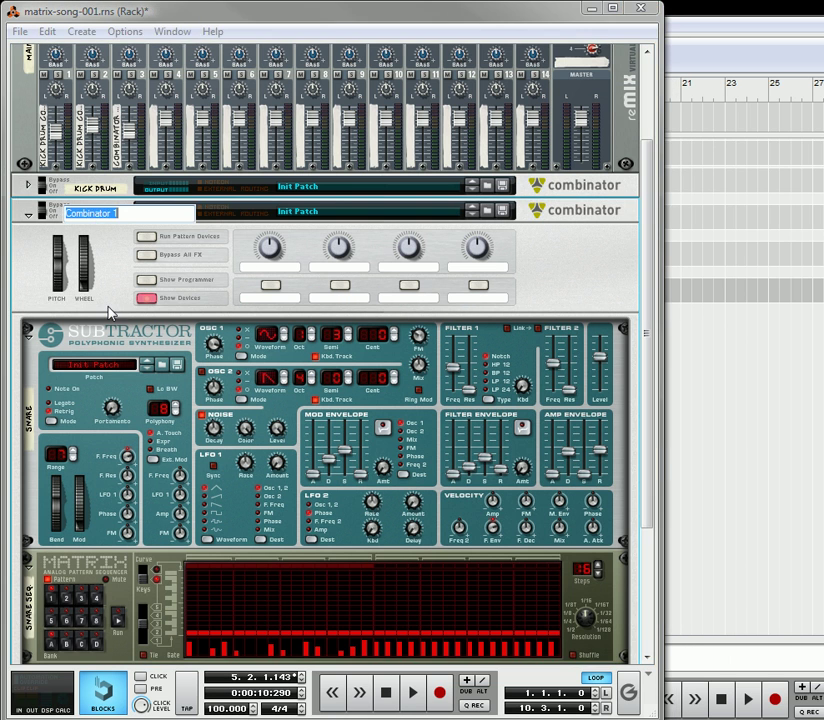
text(Snare)
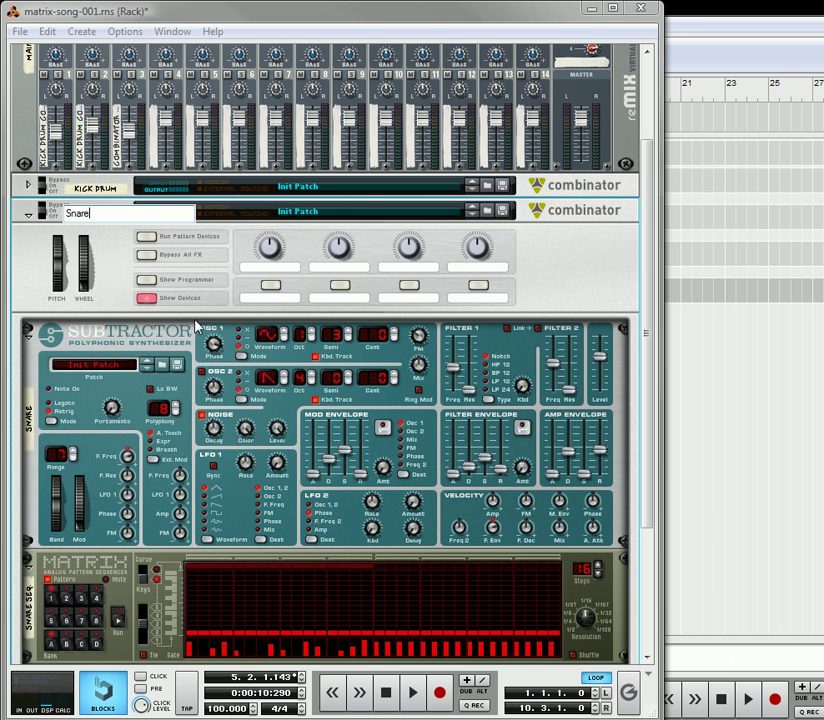
key(Return)
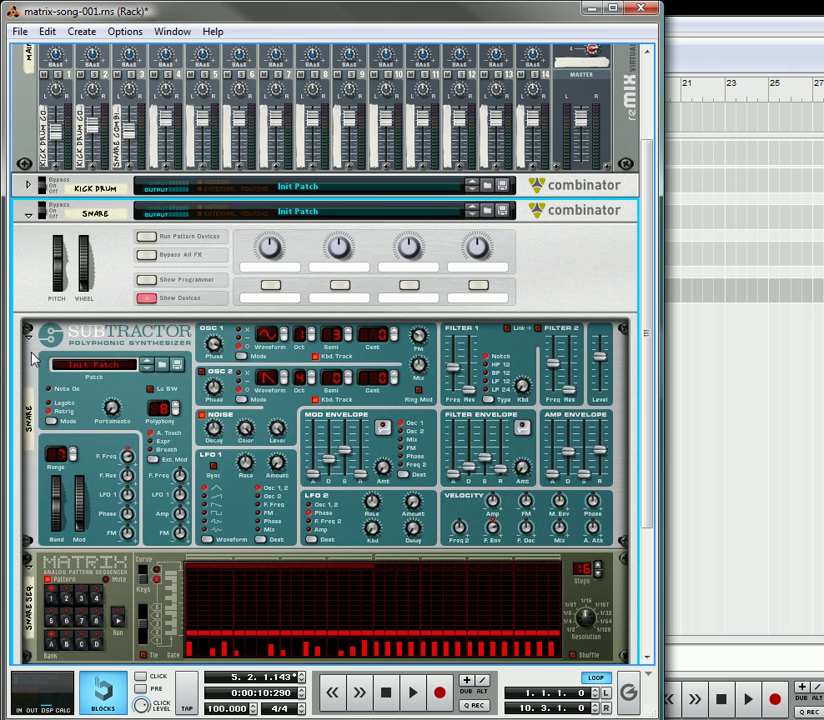
- Delete one gate step from the snare Matrix during playback, then fold the SubTractor and Matrix panels
click(29, 335)
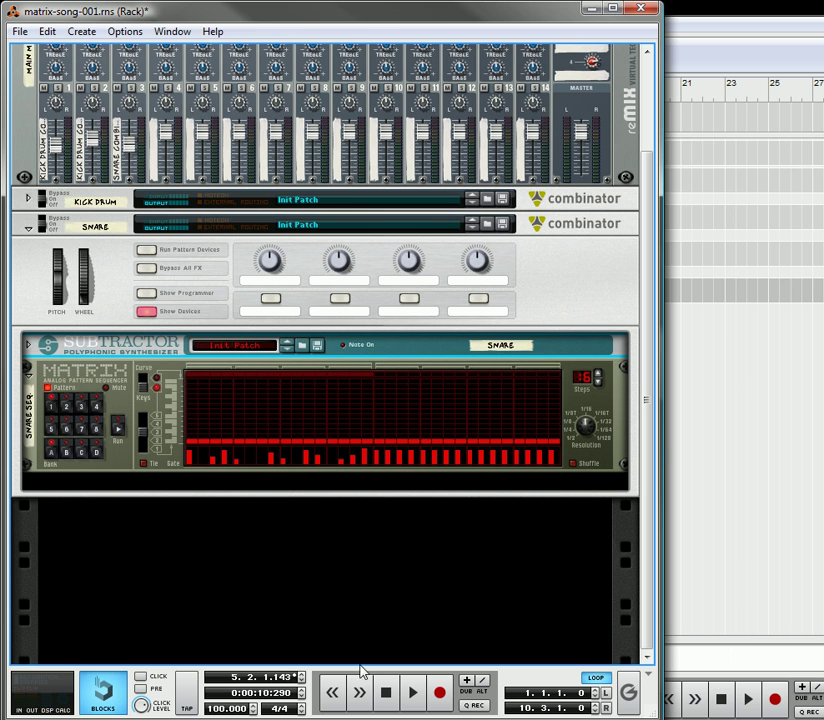
click(413, 693)
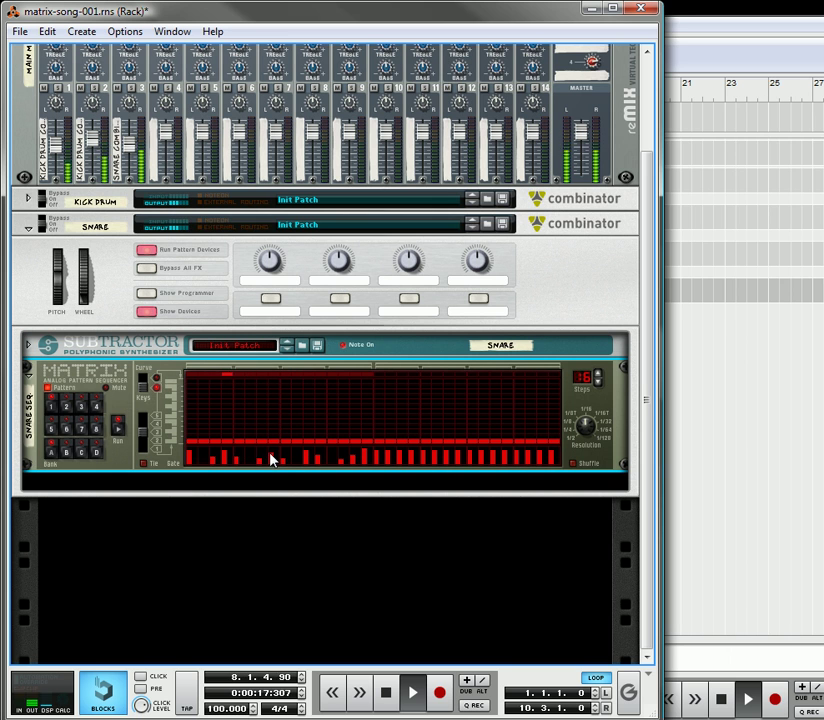
click(272, 462)
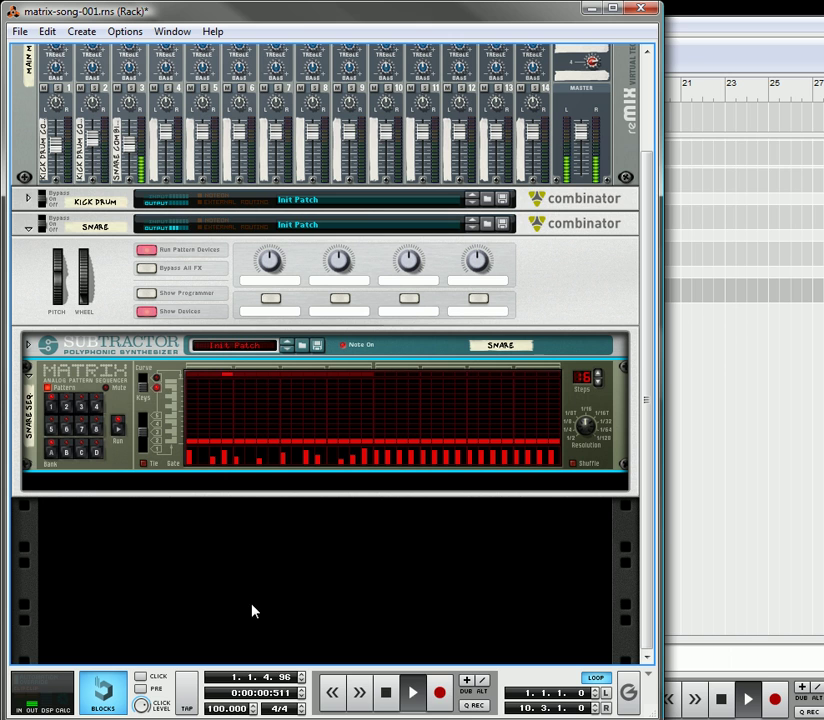
click(390, 693)
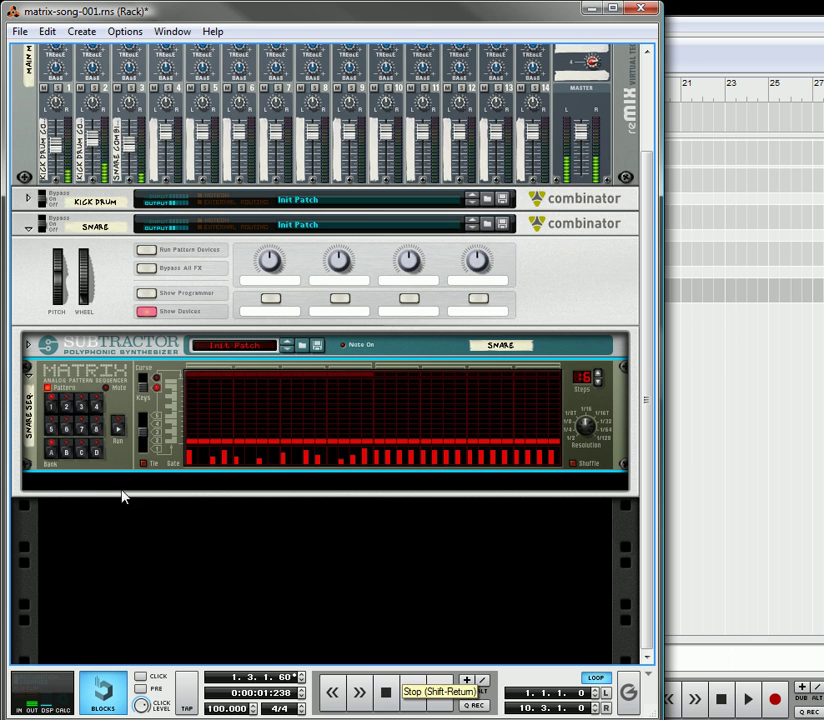
click(29, 372)
- Add a SubTractor (Subtractor 3) below the folded Snare Combinator and raise its Filter 1 Freq to 127
click(28, 320)
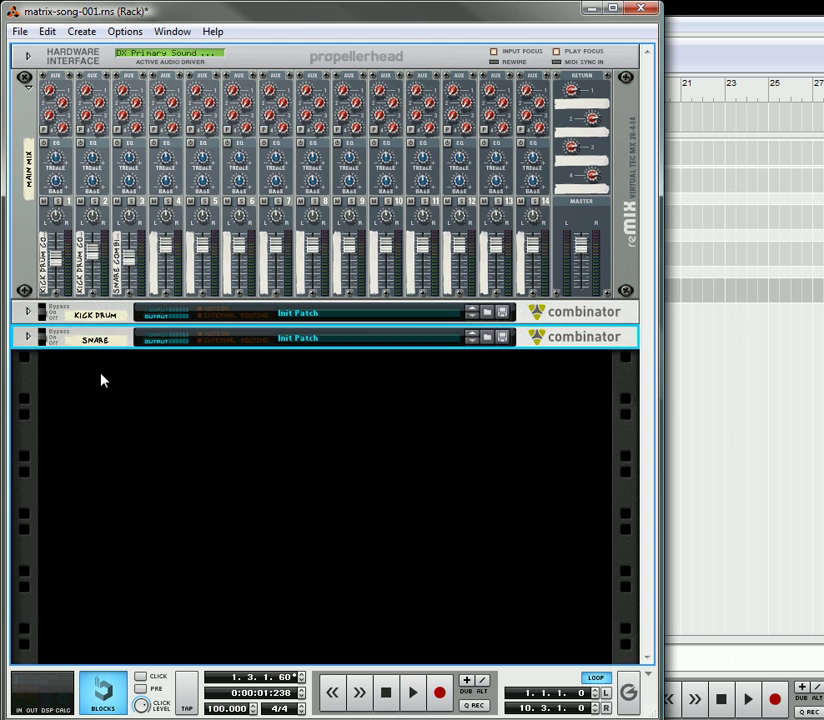
right_click(205, 373)
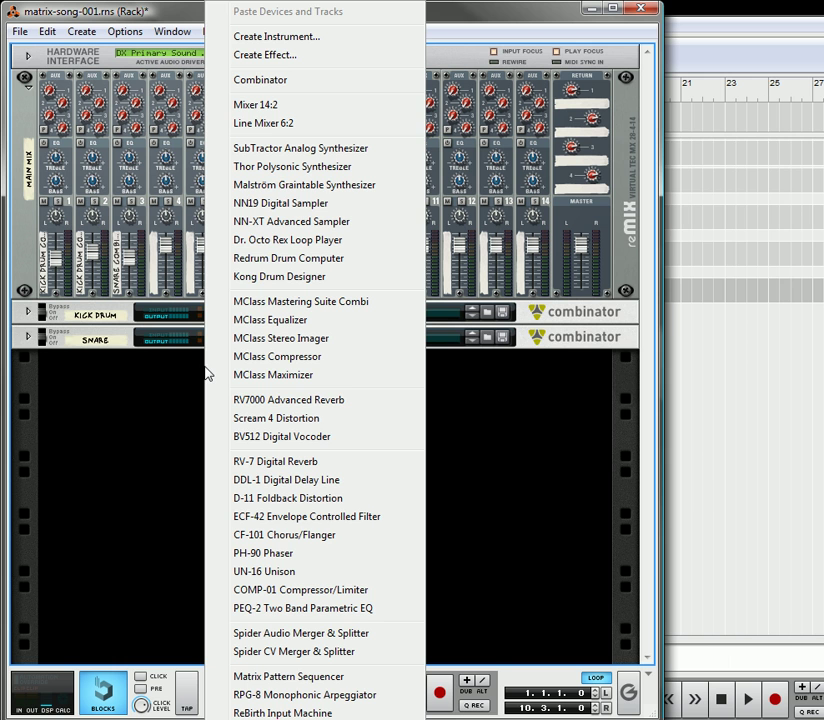
click(293, 148)
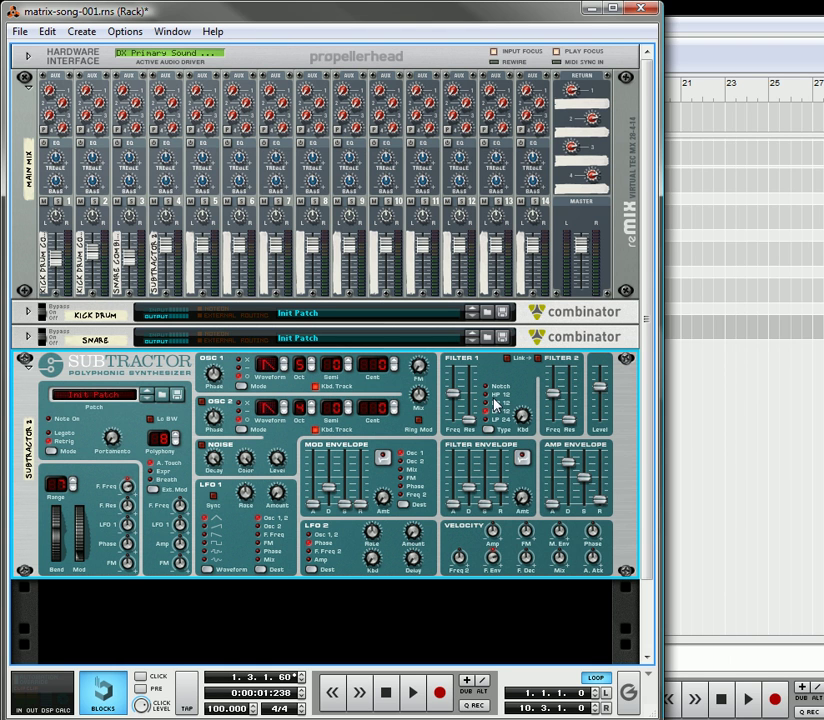
drag(447, 392, 455, 366)
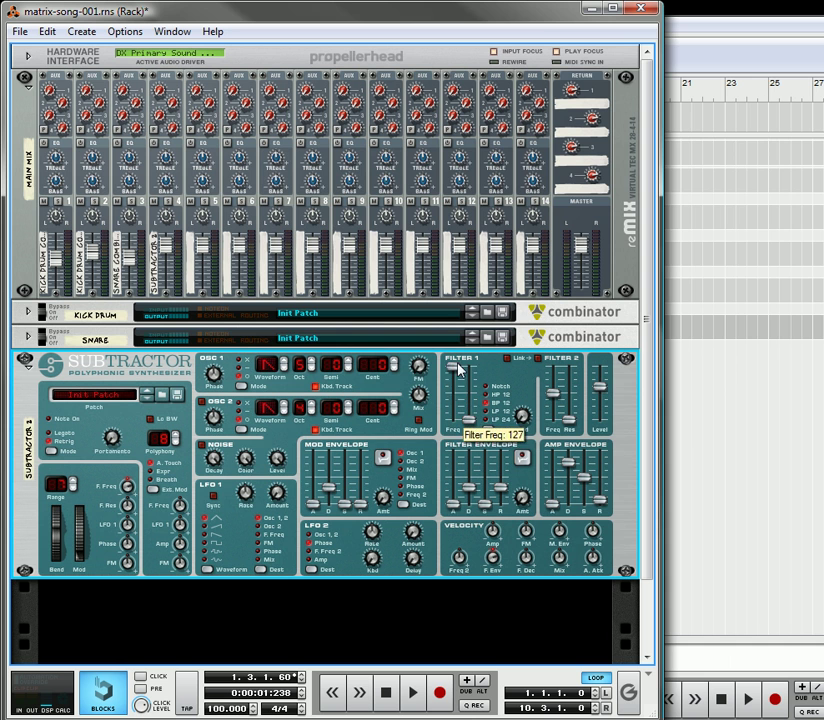
- Create a Matrix Pattern Sequencer under Subtractor 3 and draw gate values across all 16 steps
right_click(238, 540)
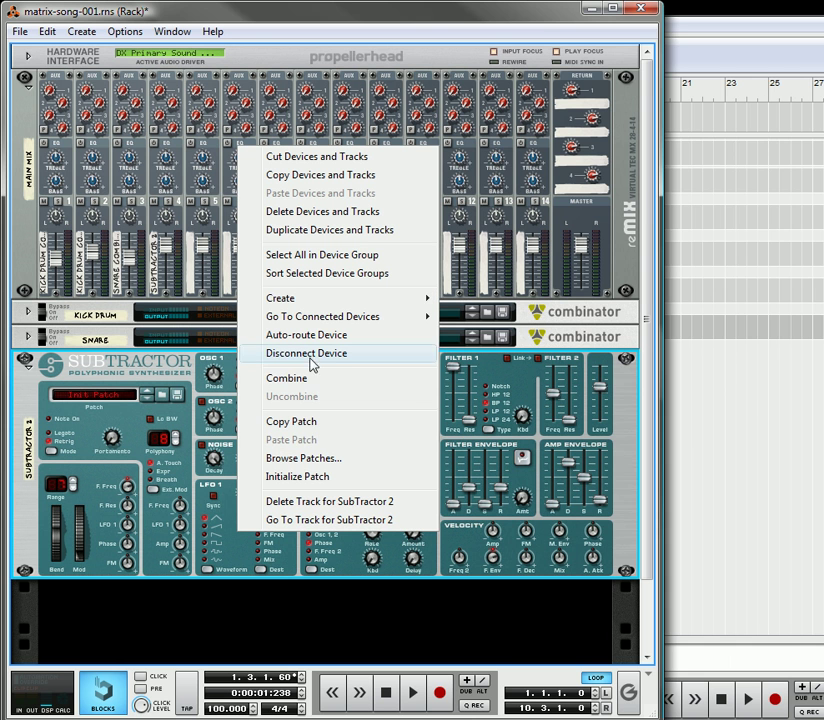
mouse_move(313, 298)
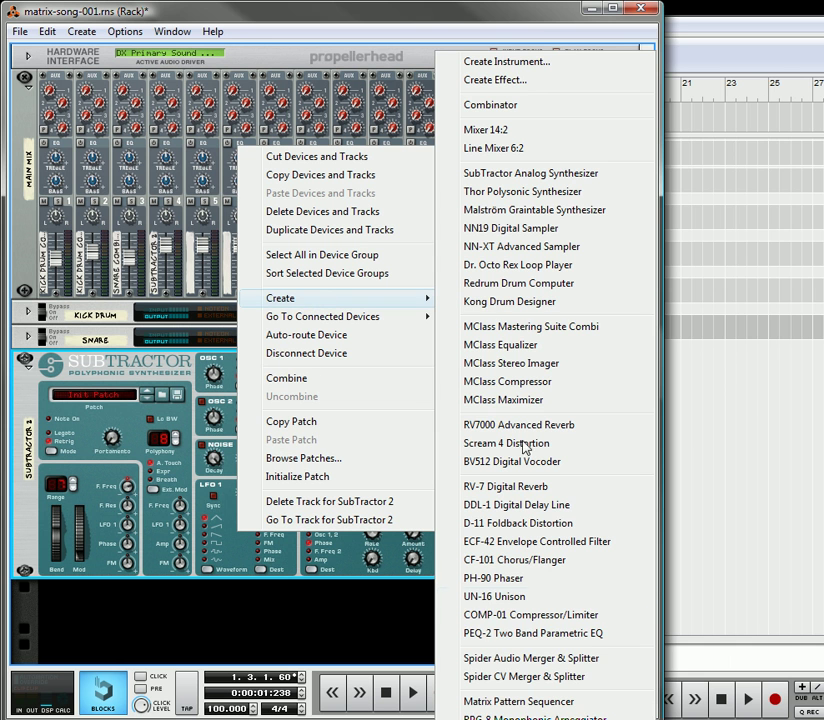
click(505, 701)
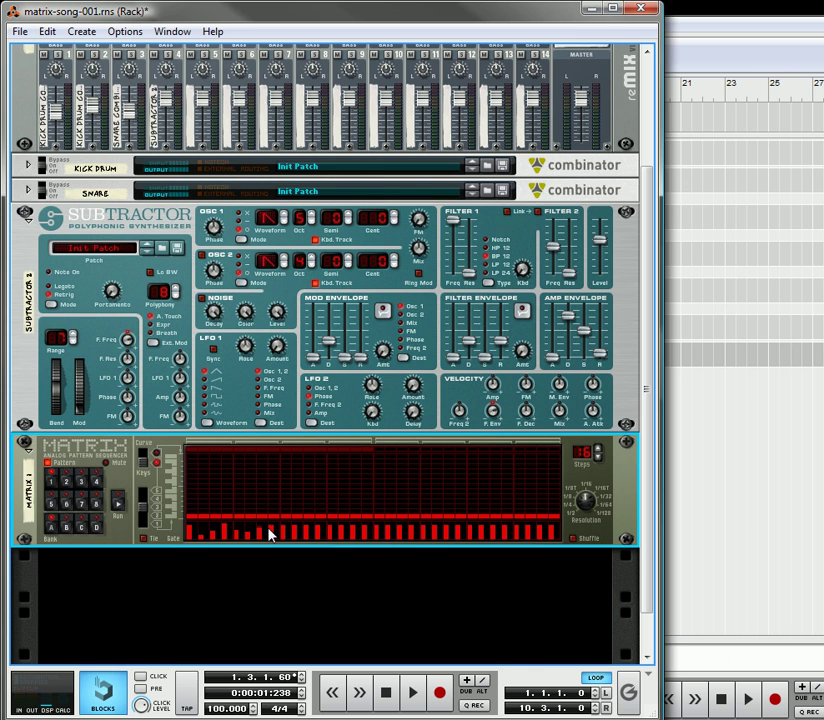
click(283, 524)
- Try Osc 1 octave 4 and Filter Freq 87 on Subtractor 3, restore both, and set Amp Env Decay to 27
scroll(200, 420, up, 3)
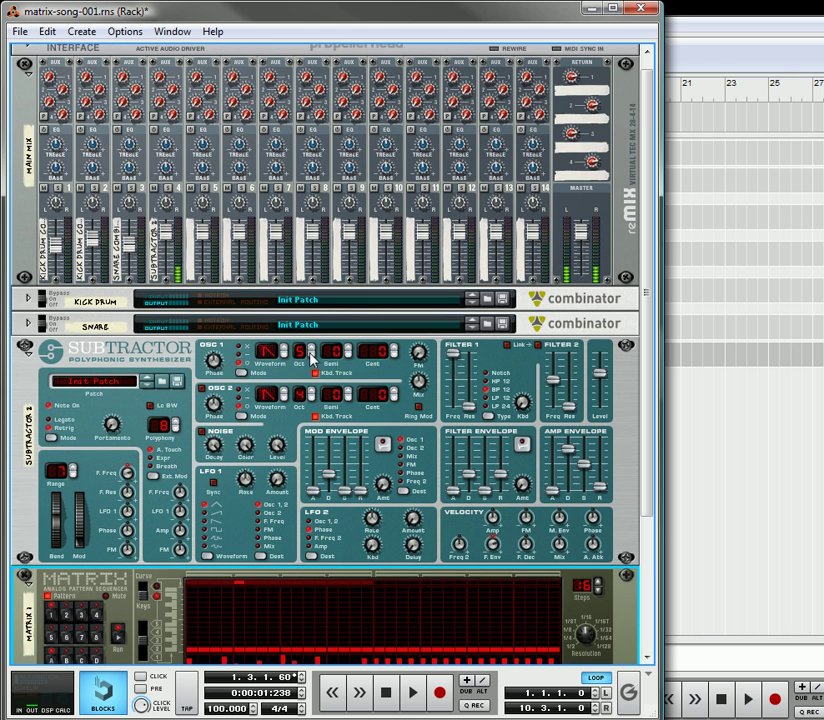
click(330, 376)
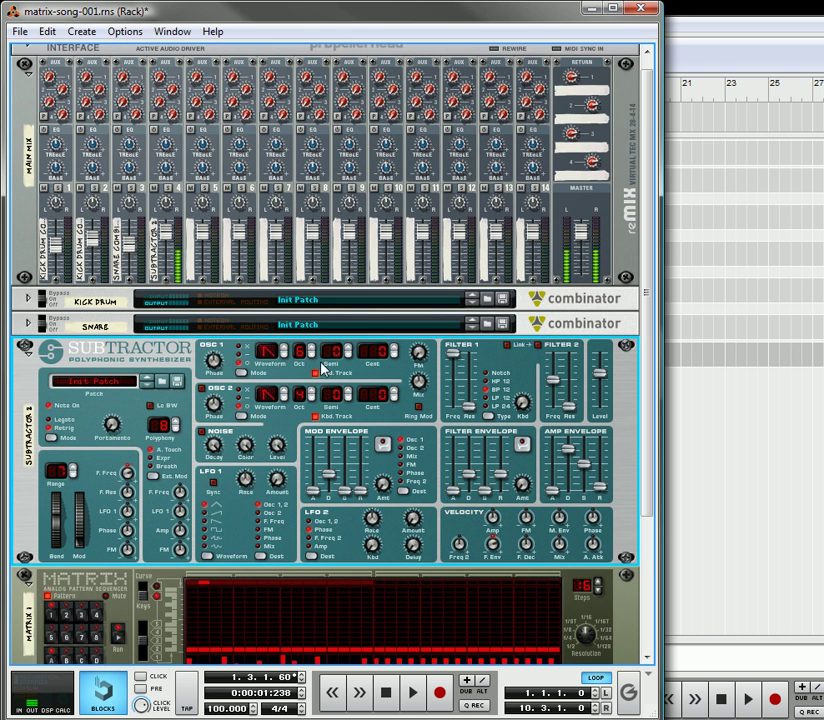
click(311, 356)
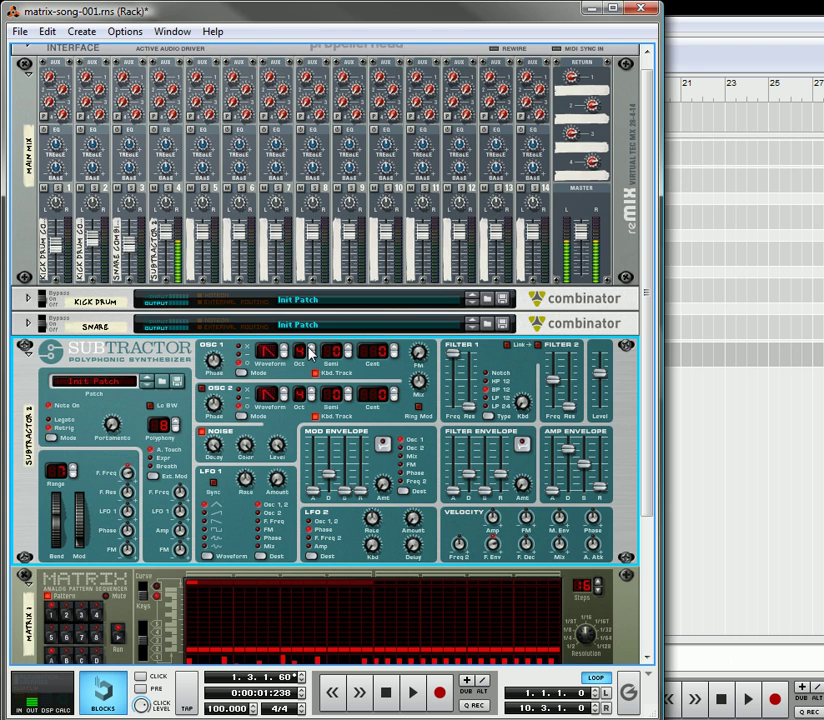
click(311, 351)
drag(456, 355, 458, 377)
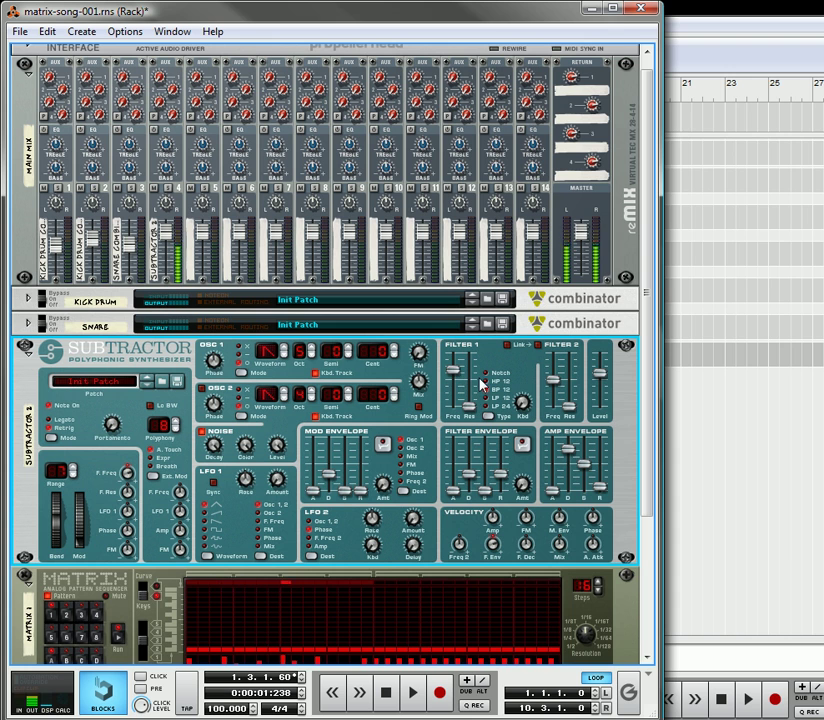
drag(456, 368, 456, 345)
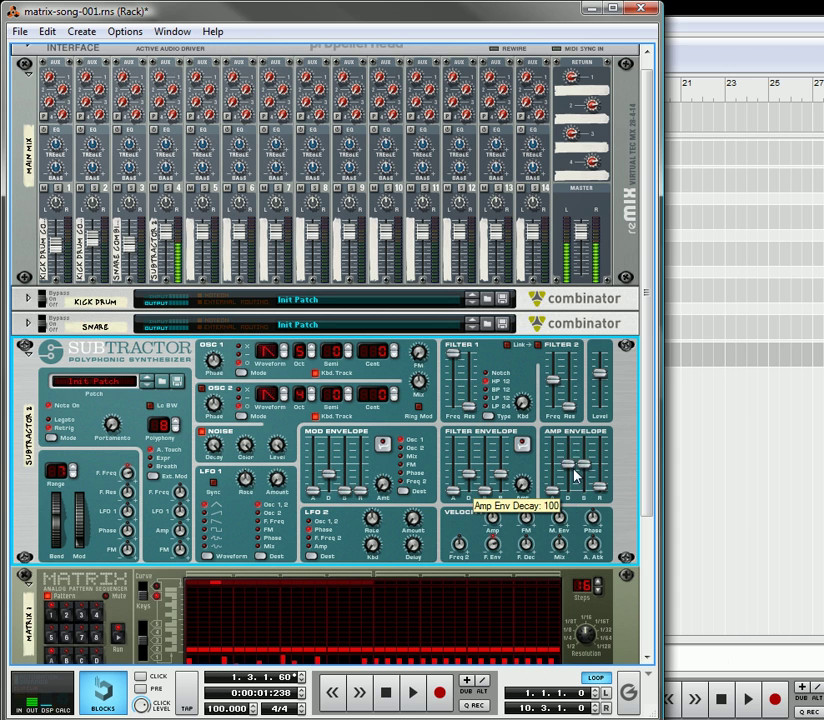
mouse_move(573, 470)
mouse_down()
mouse_move(574, 489)
mouse_move(604, 487)
mouse_move(567, 487)
mouse_up()
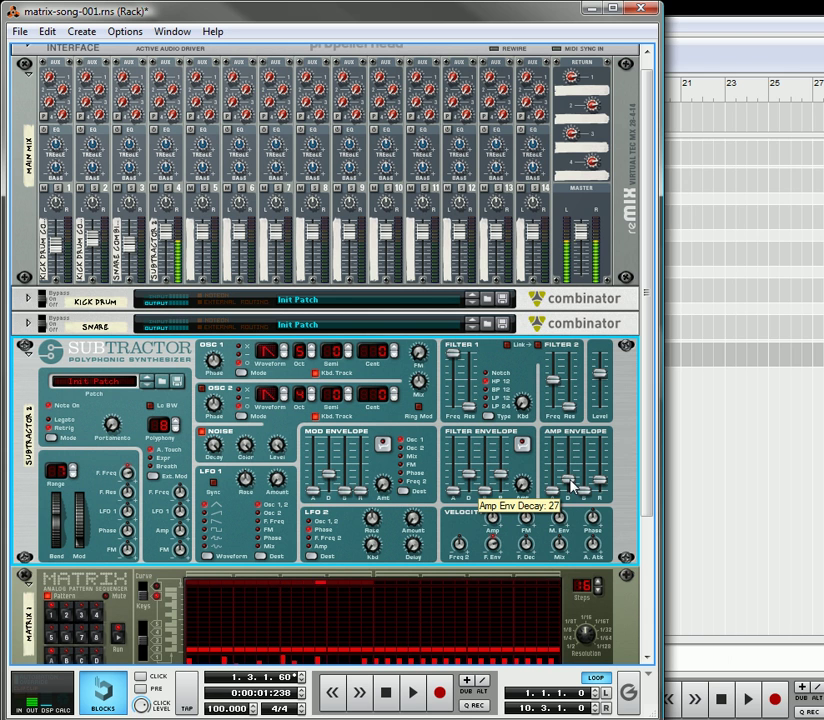
scroll(150, 440, down, 2)
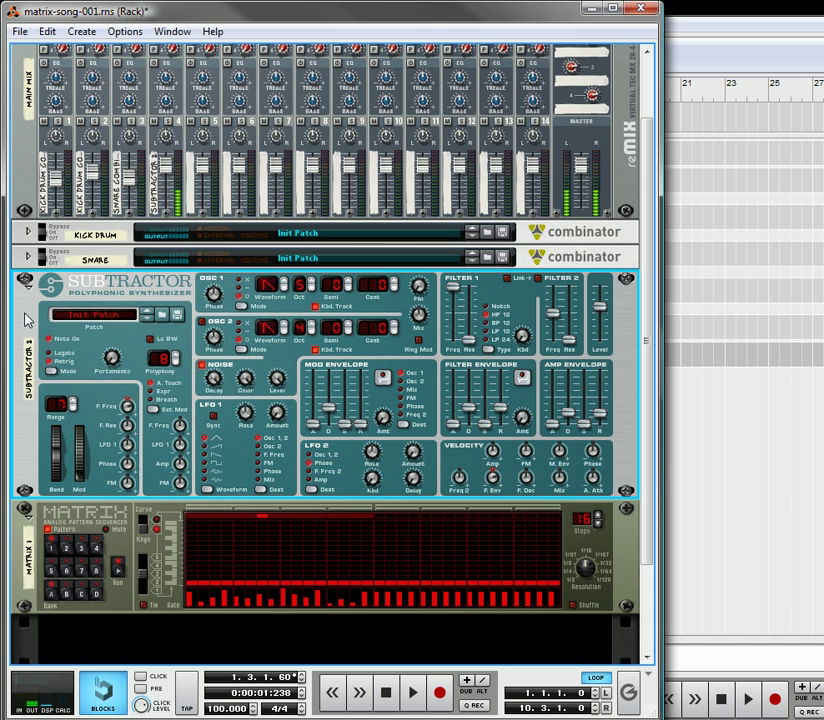
- Play the song from the start, set Amp Env Decay to 23 and mixer channel 4 level to 82
double_click(386, 692)
click(410, 695)
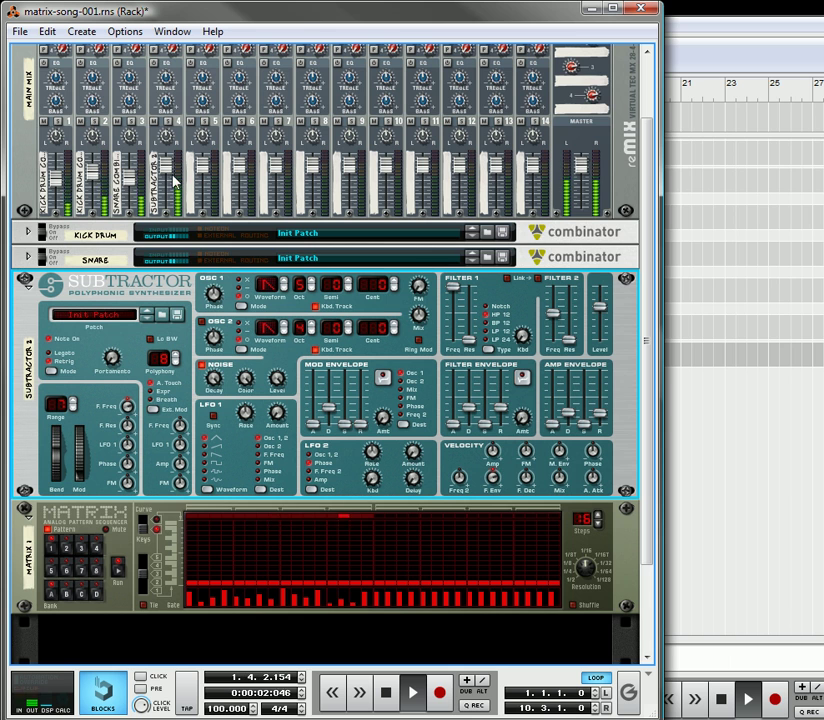
mouse_move(168, 174)
mouse_down()
mouse_move(167, 190)
mouse_move(167, 182)
mouse_up()
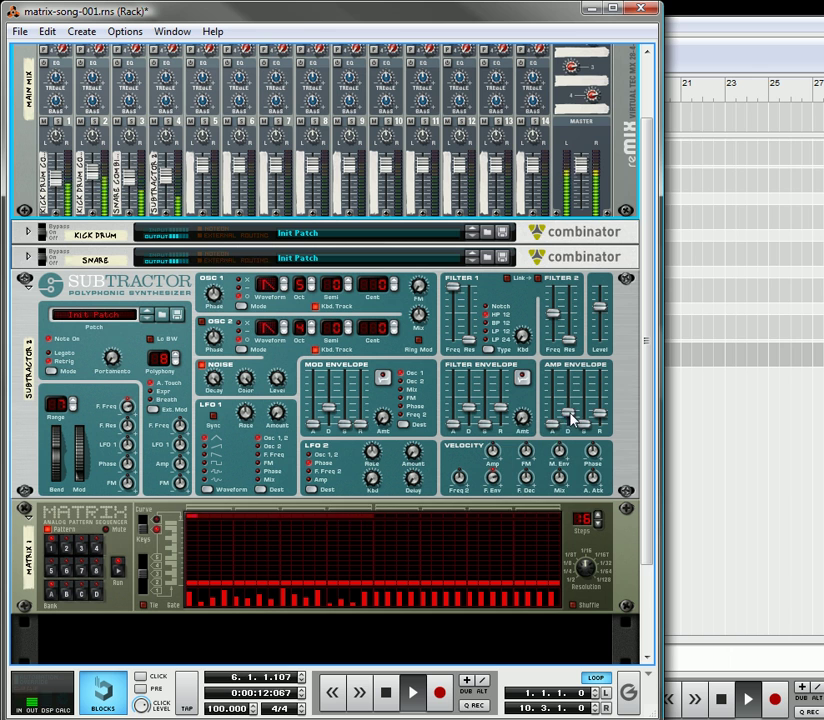
drag(577, 422, 573, 421)
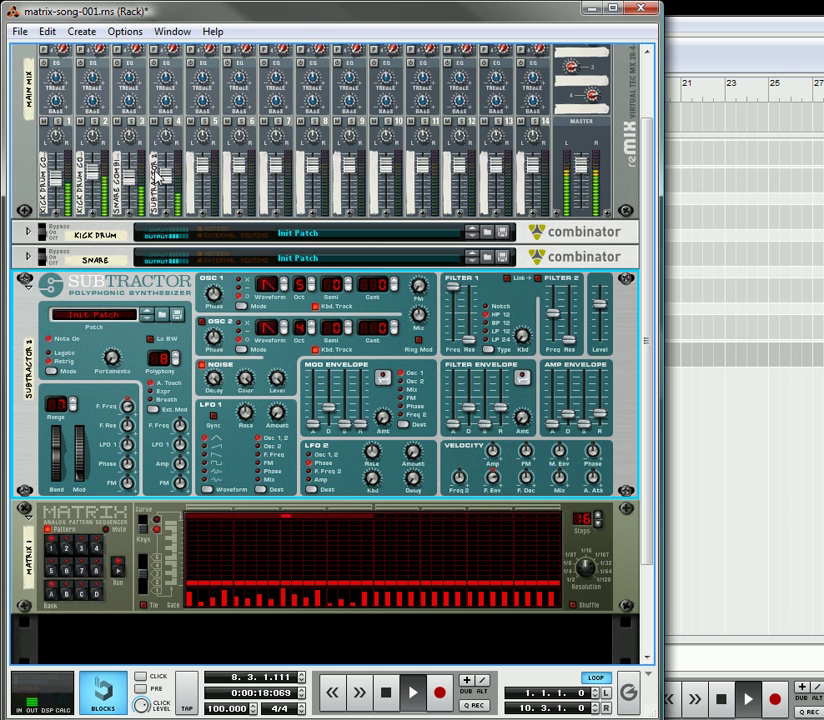
drag(172, 190, 170, 182)
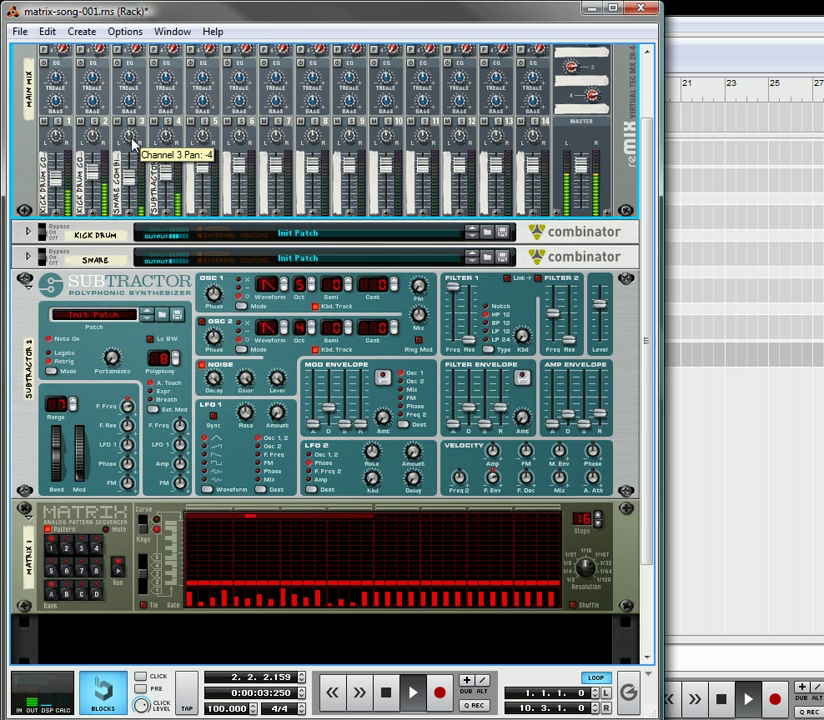
- Pan mixer channel 3 (snare) to -8 and channel 4 (SubTractor) to 16
drag(132, 141, 166, 134)
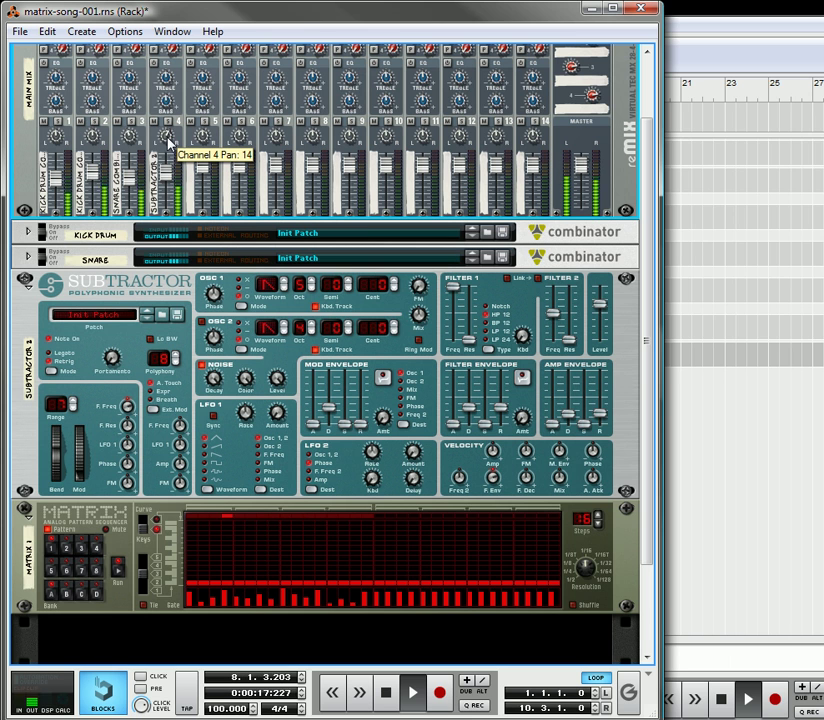
drag(168, 140, 170, 141)
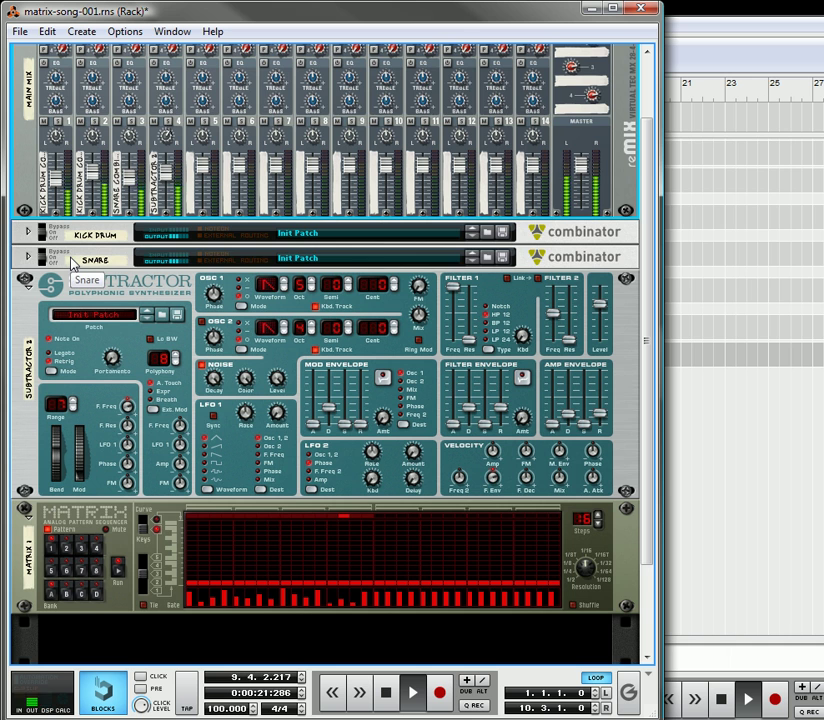
scroll(170, 336, down, 2)
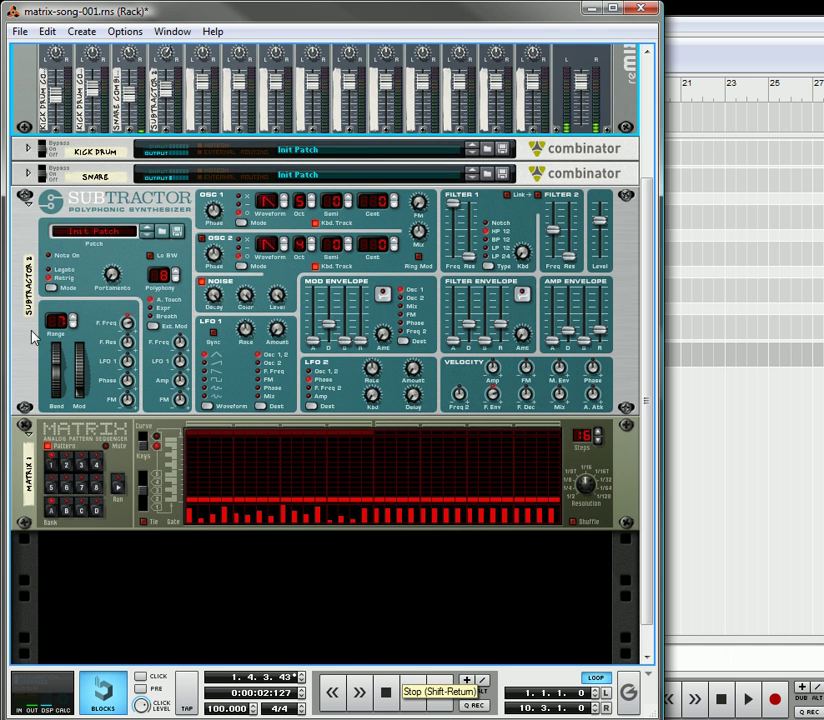
- Fold the SubTractor and Matrix panels and combine both devices into a new Combinator
scroll(33, 240, up, 2)
scroll(33, 250, up, 1)
click(28, 288)
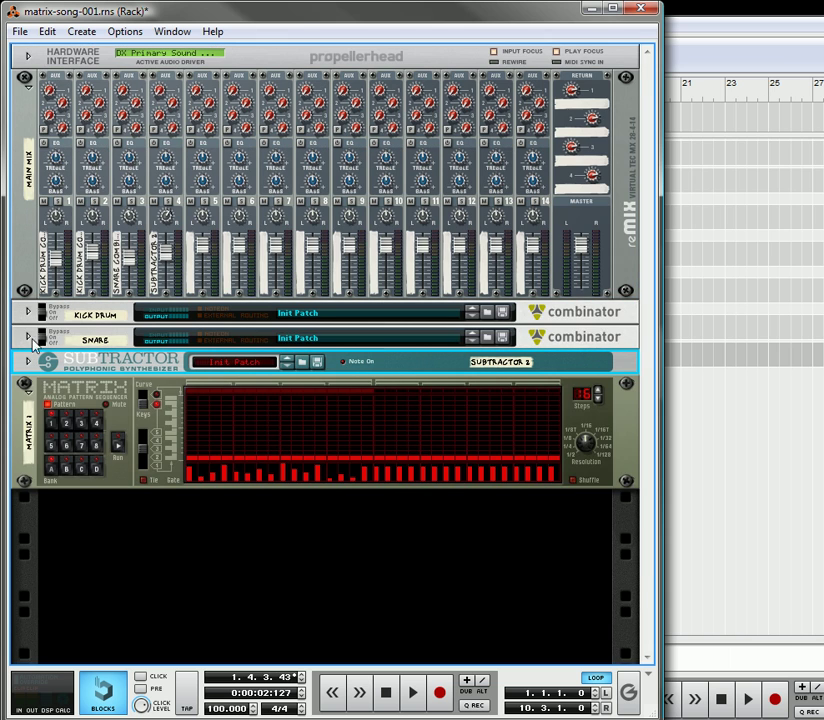
click(27, 394)
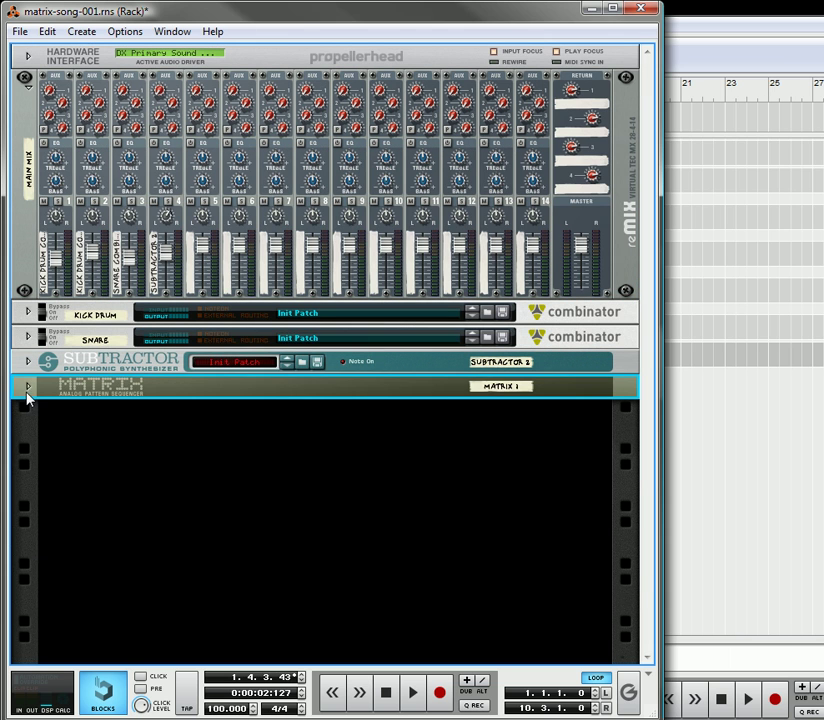
right_click(203, 390)
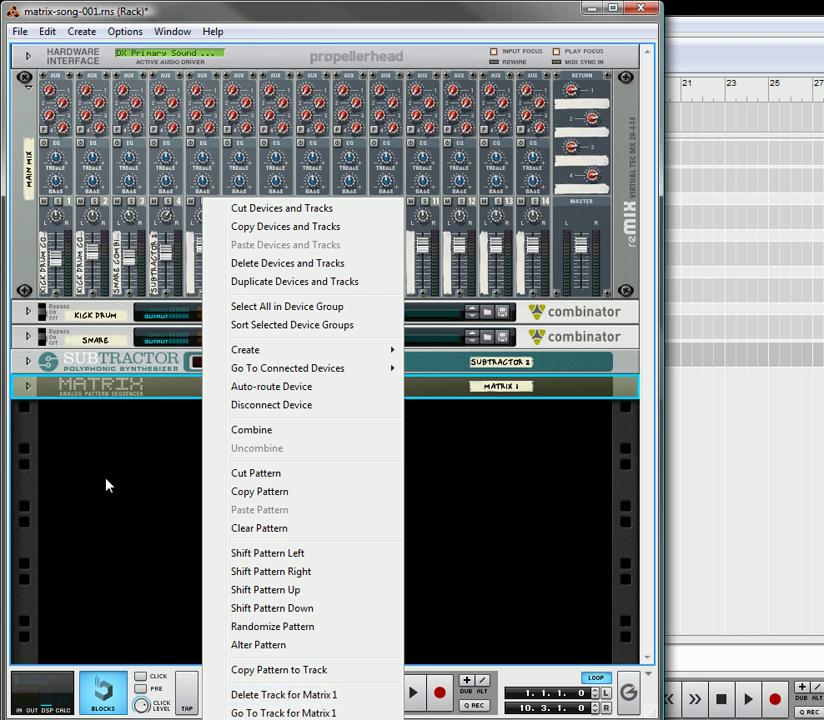
click(86, 420)
shift+click(376, 367)
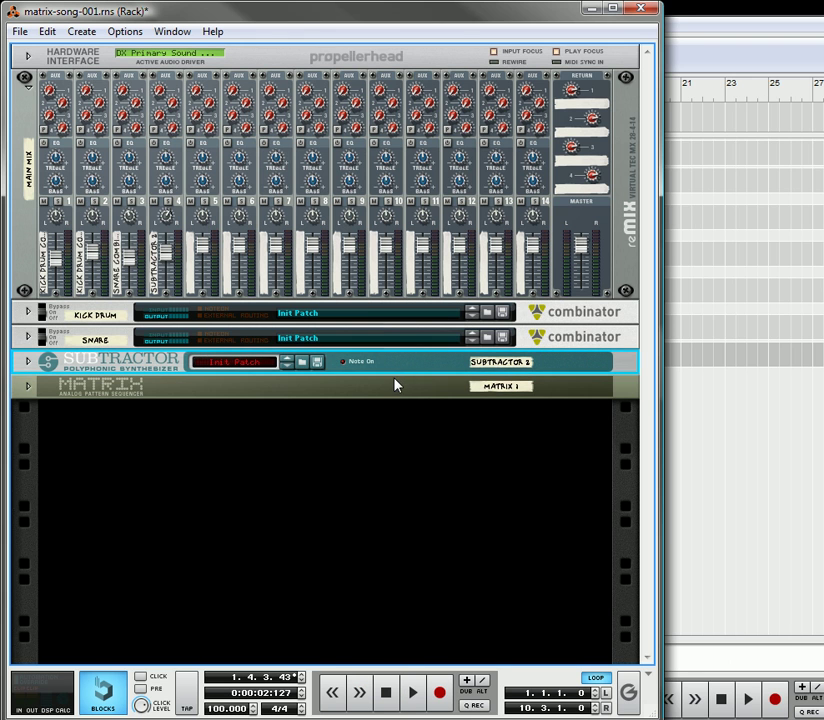
right_click(391, 387)
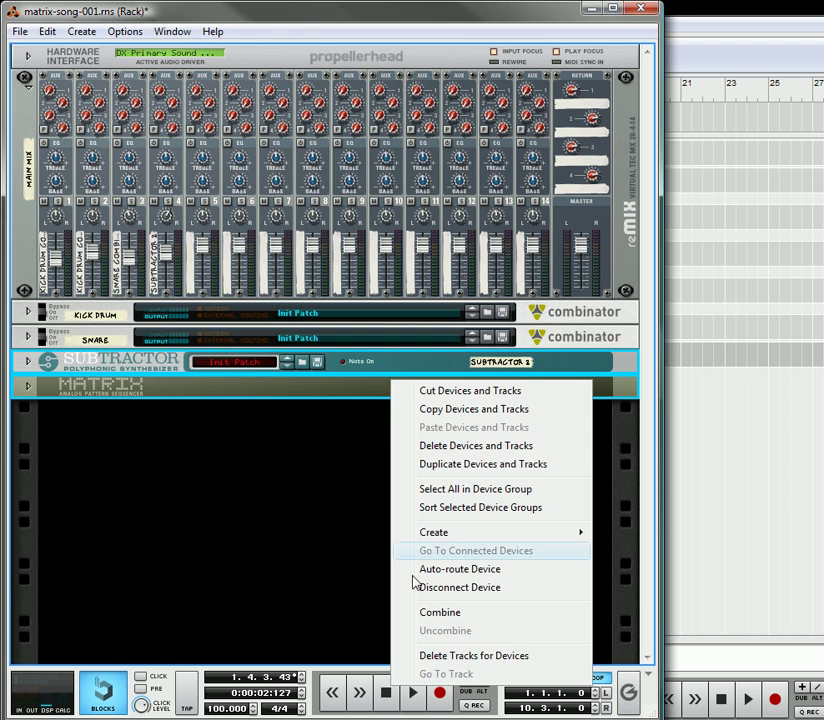
click(447, 611)
- Name the synth 'Hi Hat', the Matrix 'Hi Hat Seq.' and the Combinator 'Hi Hat'
click(500, 484)
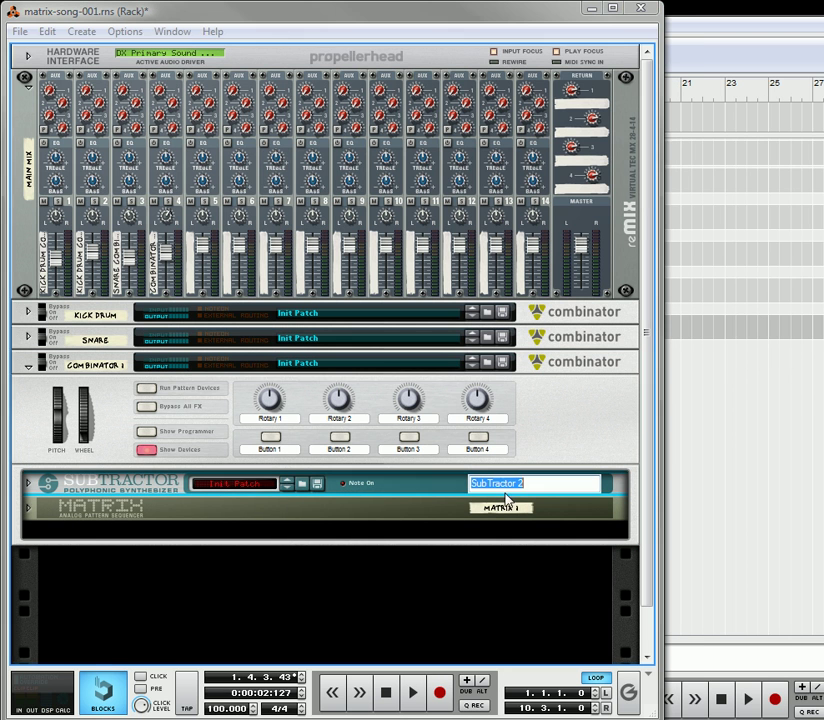
text(Hi Hat)
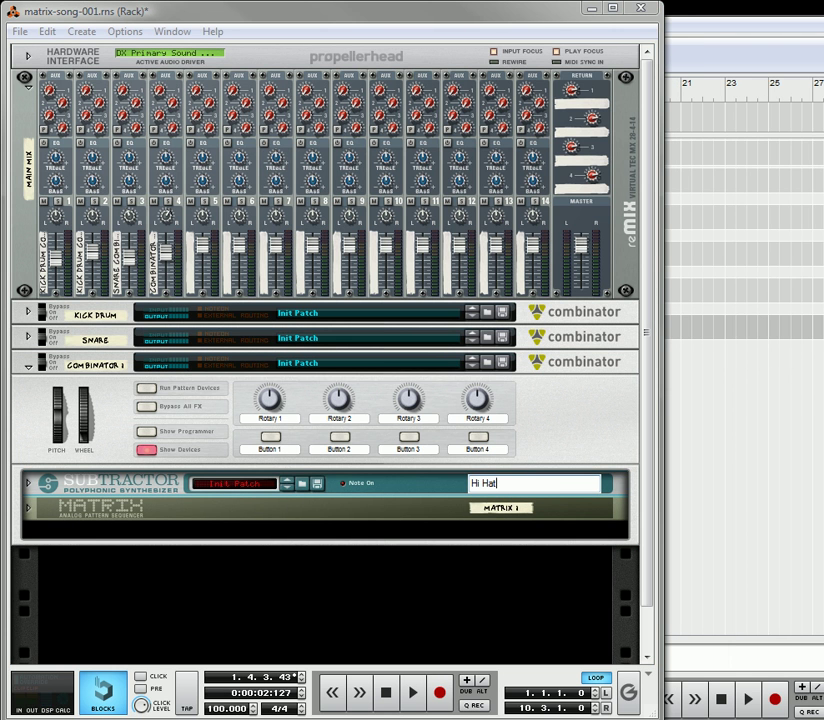
click(527, 515)
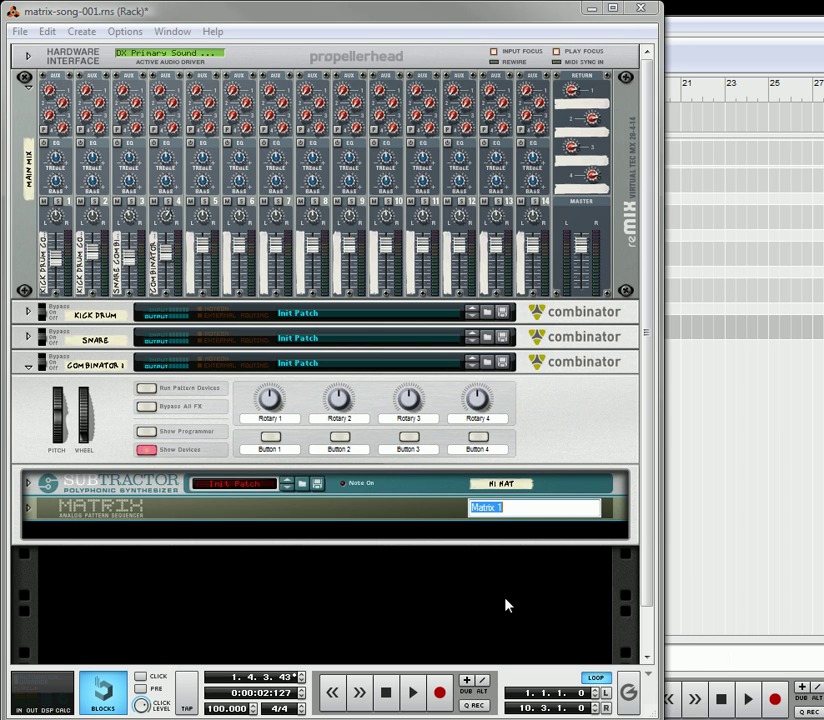
text(Hi Hat Seq.)
key(Tab)
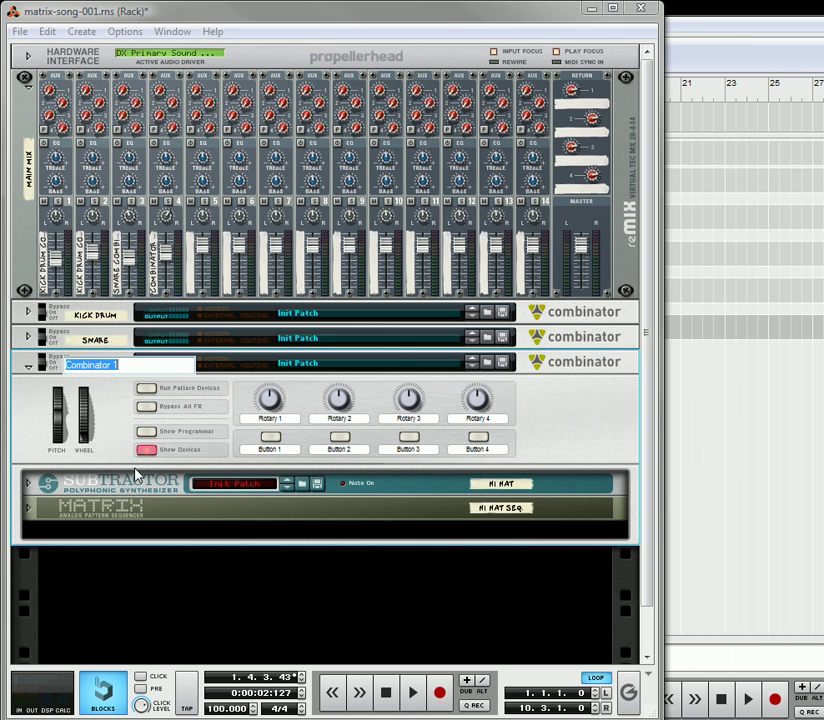
text(Hi Hat)
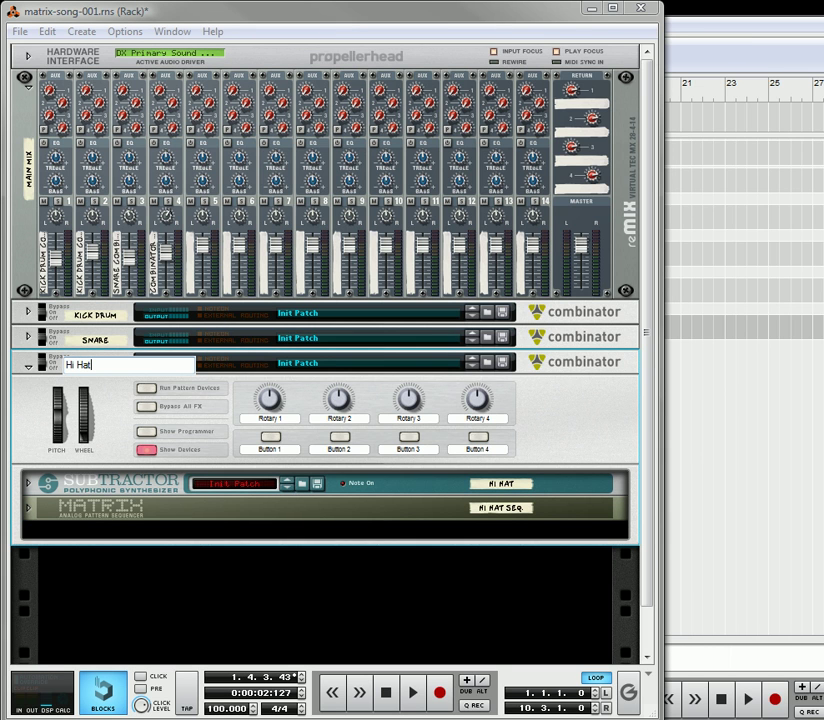
- Clear all four knob and four button labels on the Hi Hat Combinator, then fold it
double_click(290, 420)
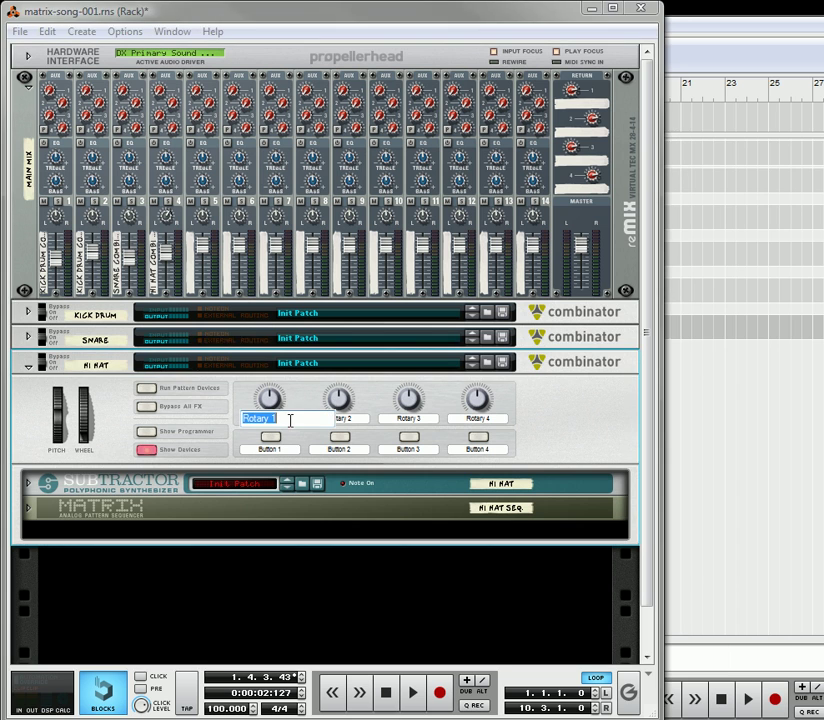
key(BackSpace)
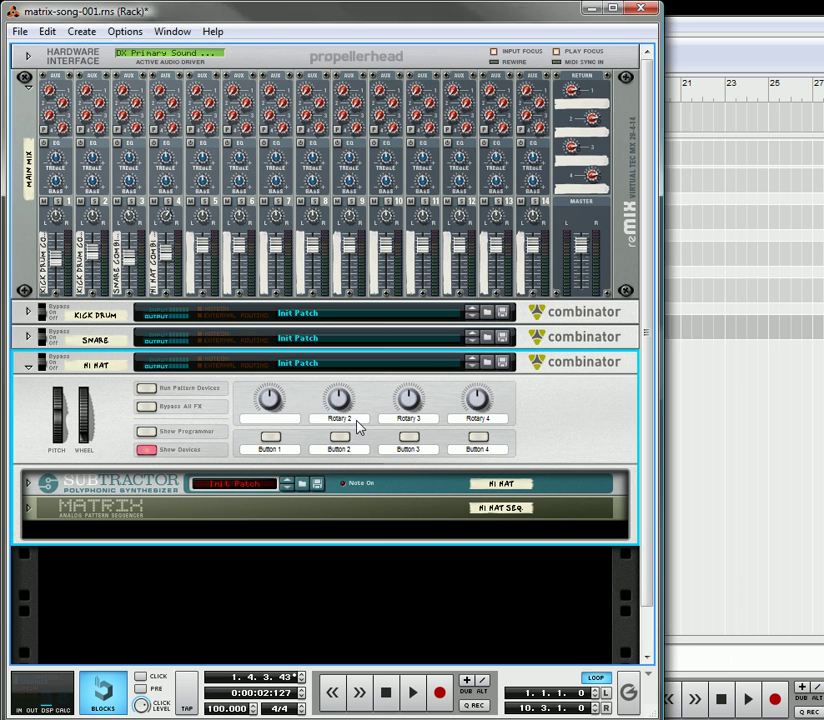
double_click(352, 420)
key(BackSpace)
double_click(414, 422)
key(BackSpace)
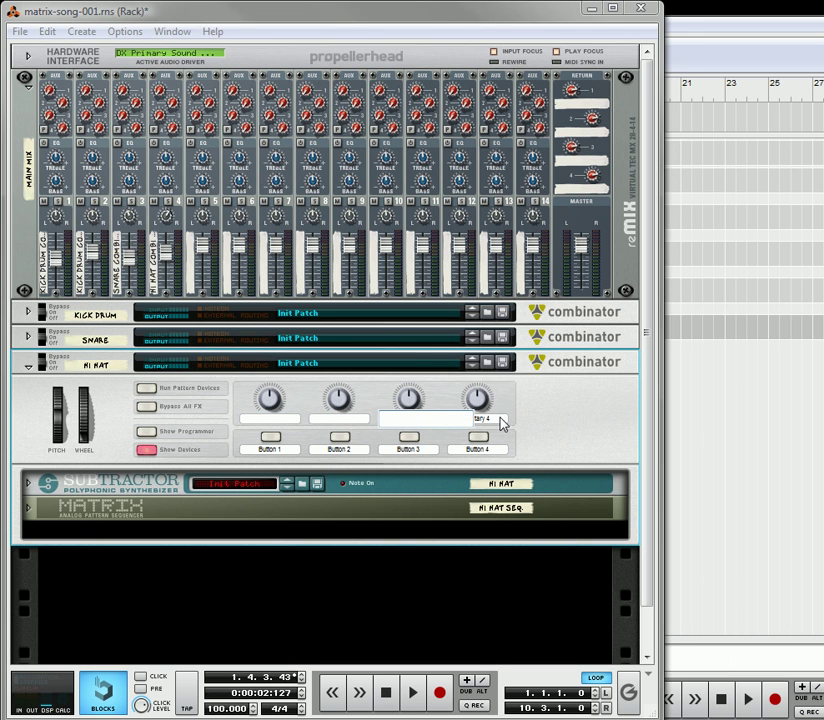
double_click(498, 420)
key(BackSpace)
double_click(495, 451)
key(BackSpace)
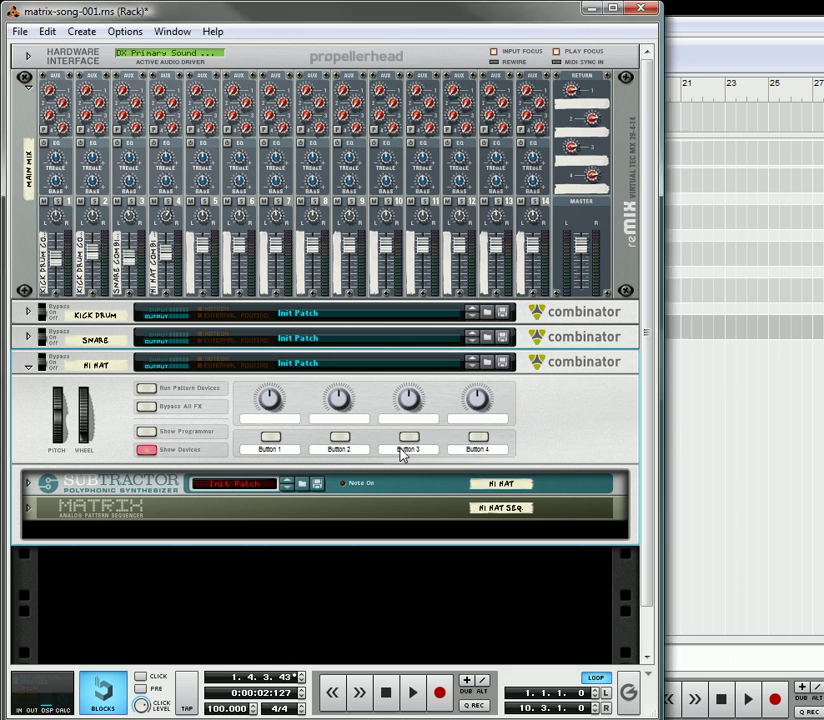
double_click(404, 452)
key(BackSpace)
double_click(338, 452)
key(BackSpace)
double_click(282, 452)
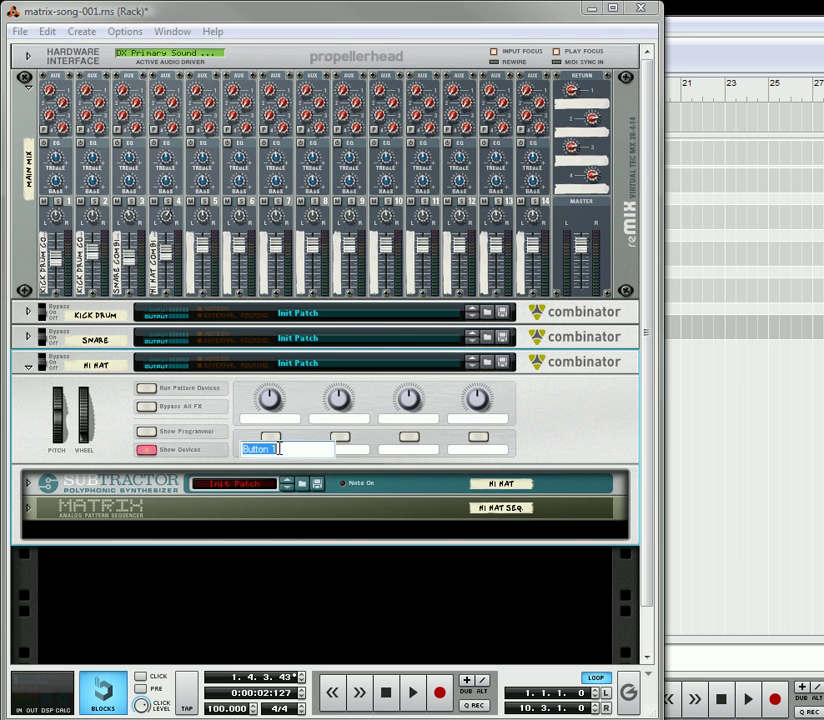
key(BackSpace)
click(237, 407)
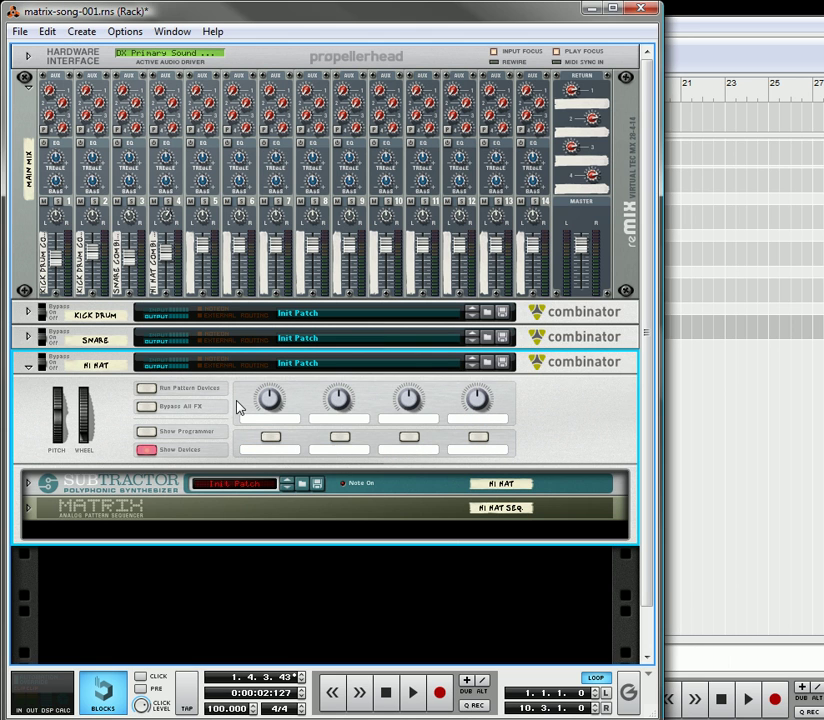
click(29, 366)
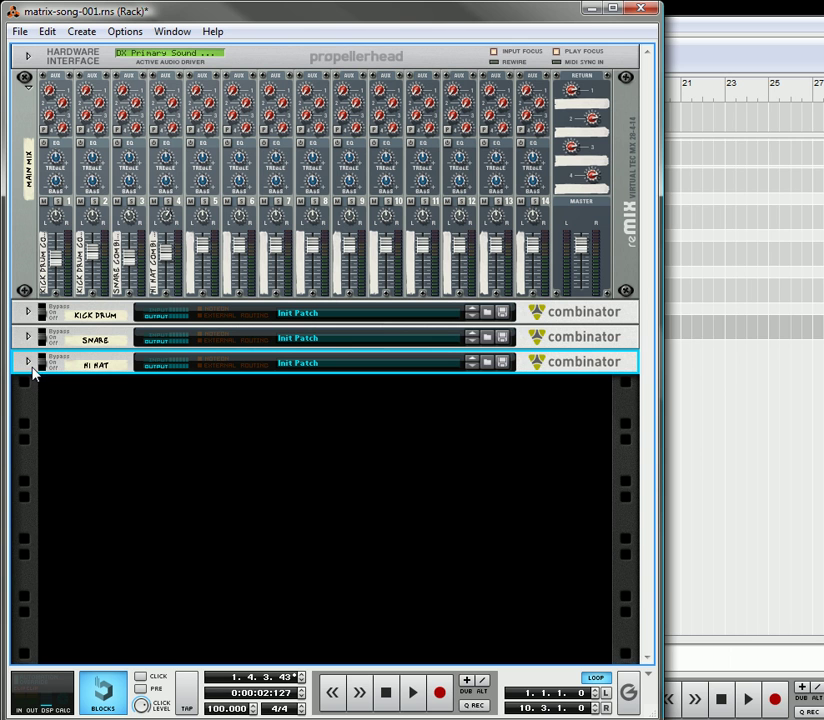
- Create a sequencer track for the snare Matrix, Snare Seq
click(766, 392)
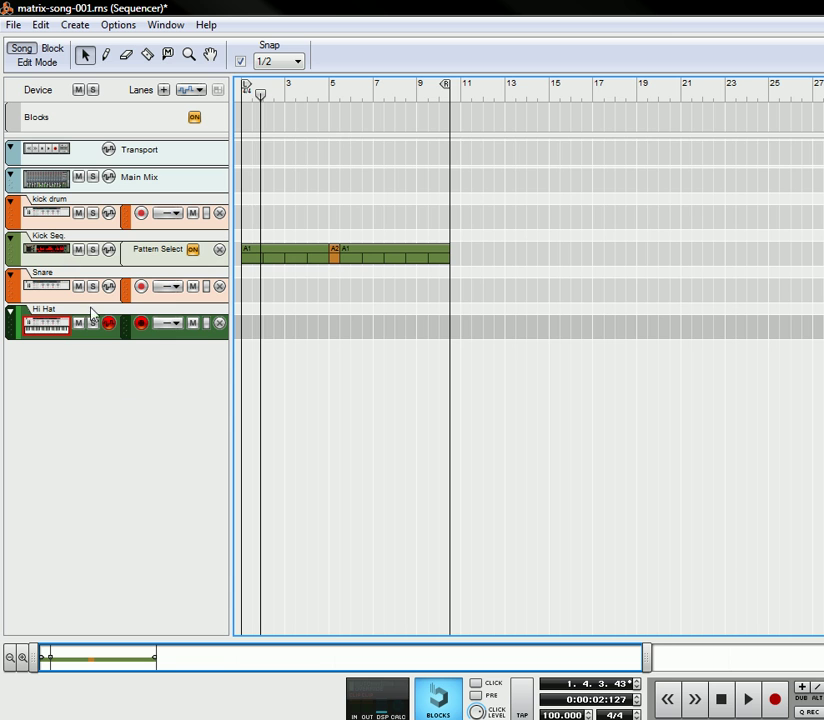
click(597, 719)
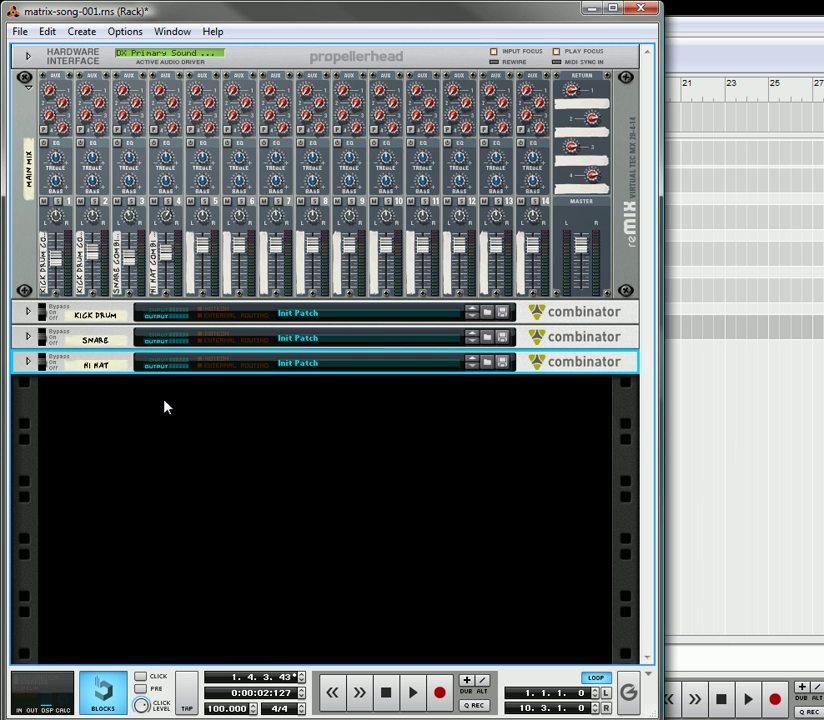
click(29, 339)
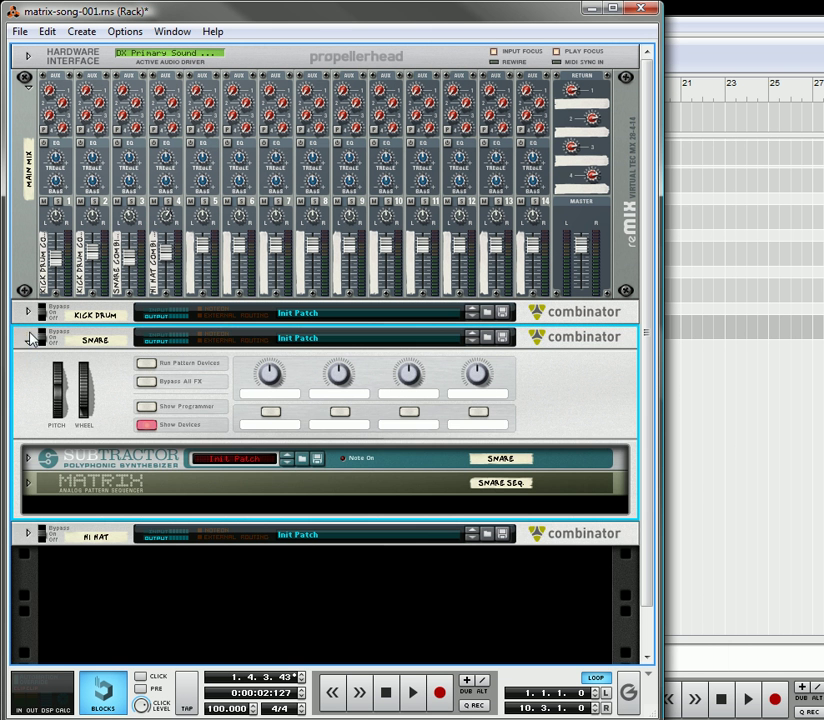
right_click(203, 488)
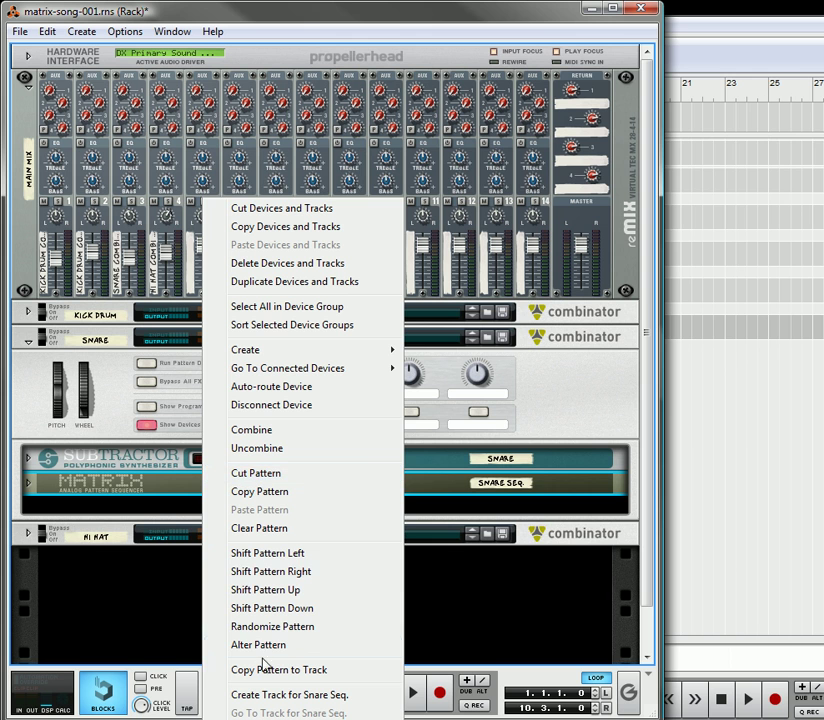
click(272, 694)
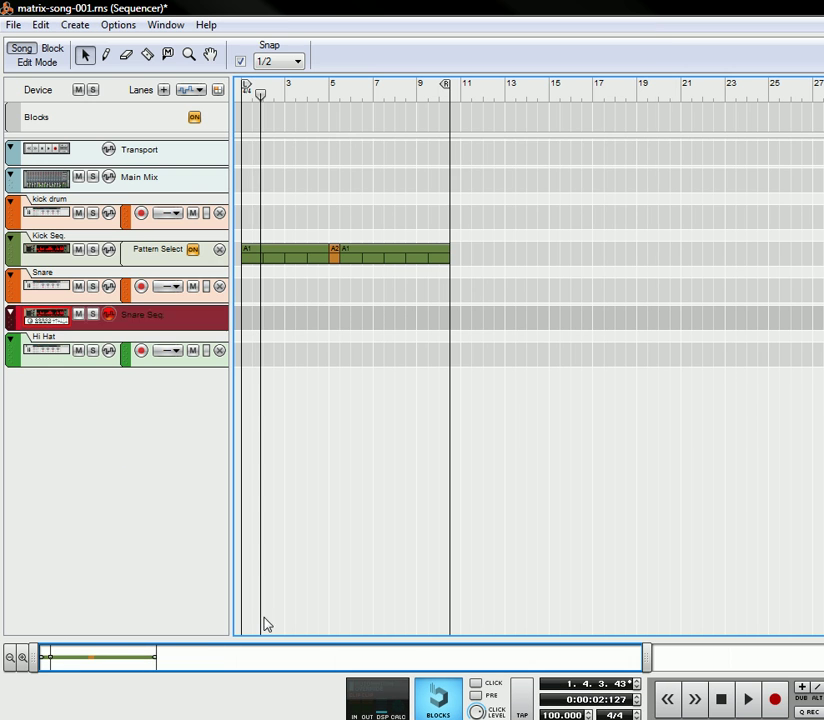
- Create a sequencer track for the Hi Hat Combinator's Matrix, Hi Hat Seq
key(F6)
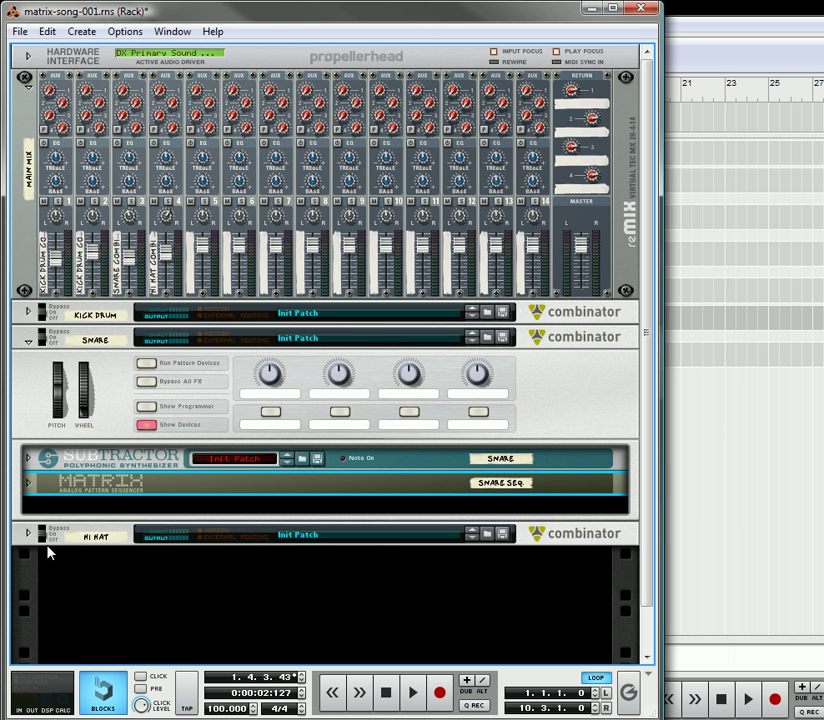
click(28, 533)
click(181, 633)
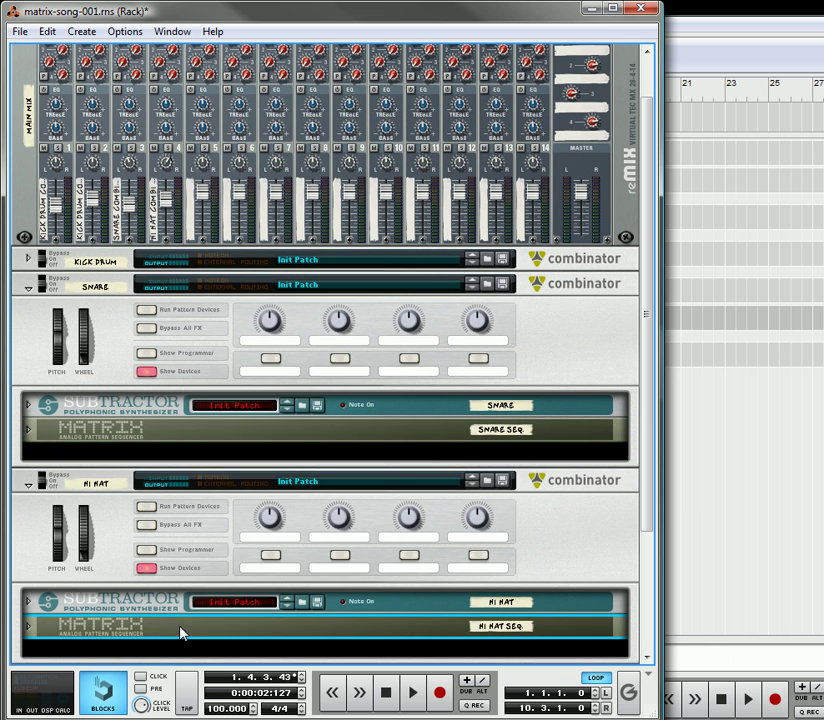
right_click(181, 633)
click(250, 594)
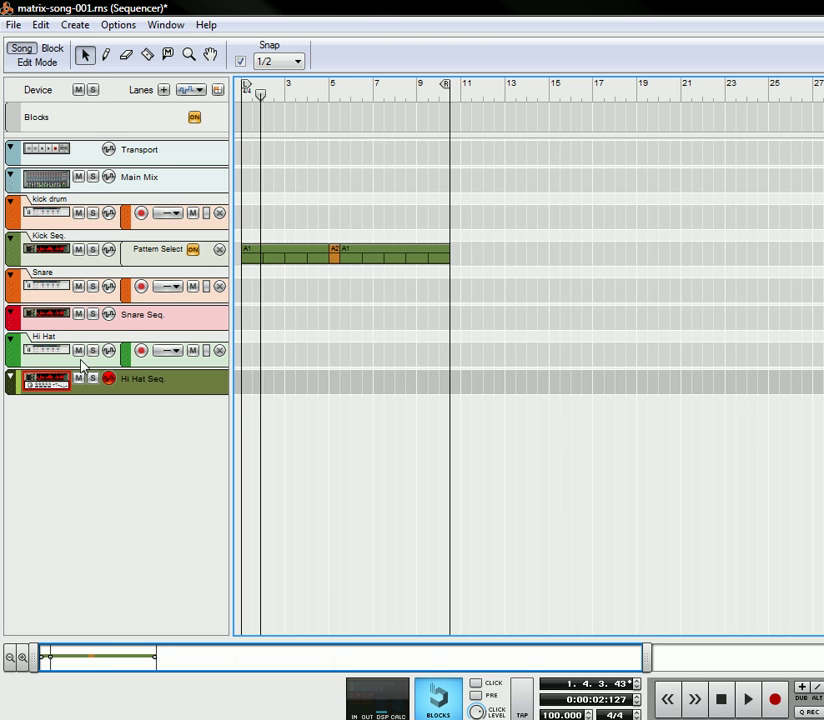
click(178, 507)
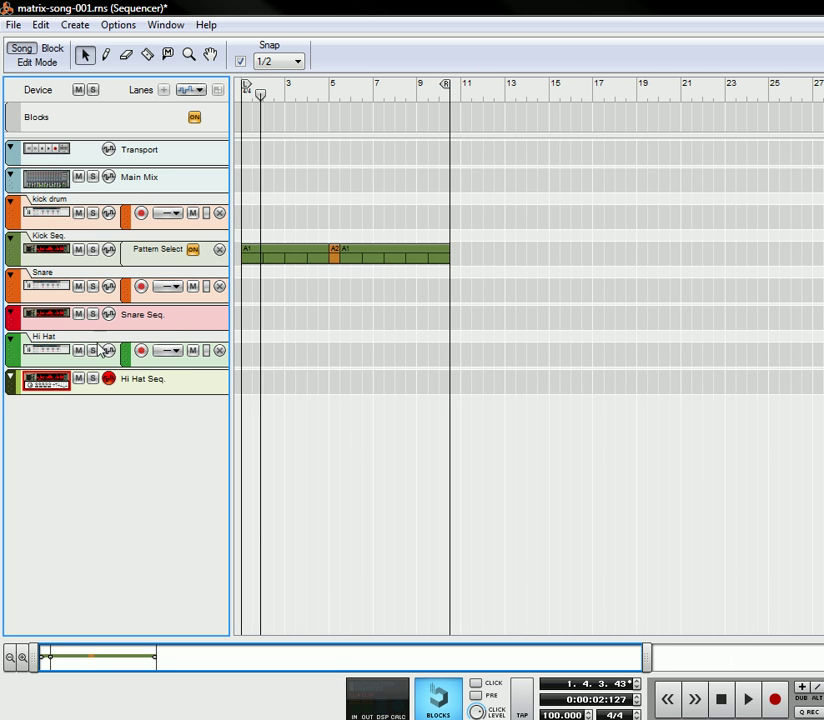
- Switch off Show Devices on the Hi Hat and Snare Combinators and fold both
key(F6)
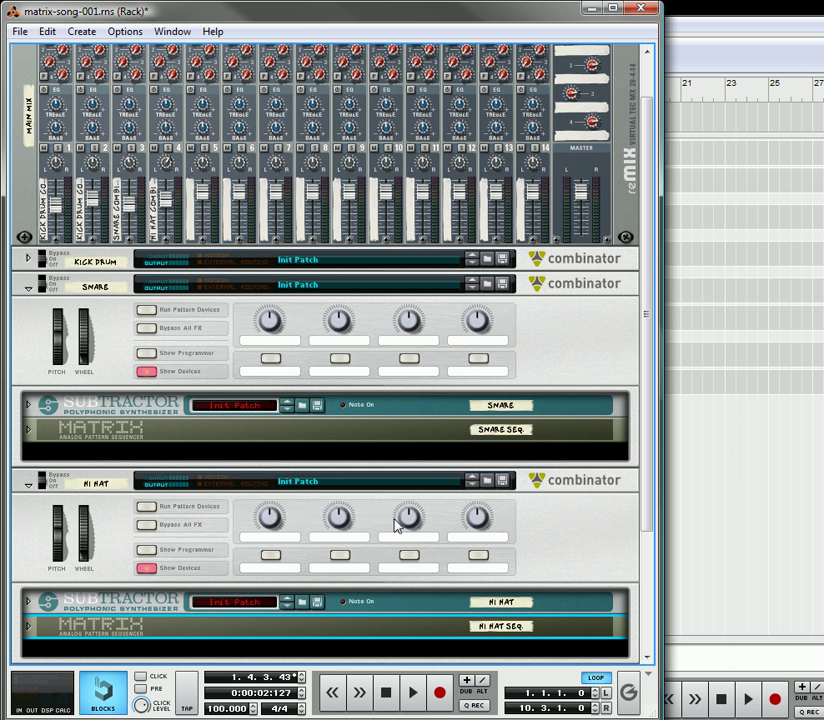
click(146, 567)
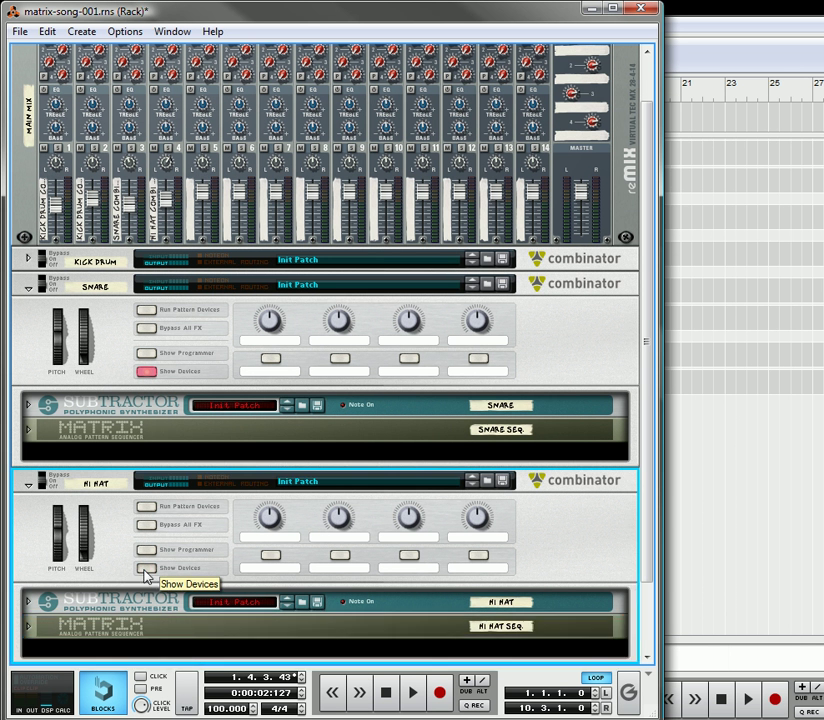
click(146, 371)
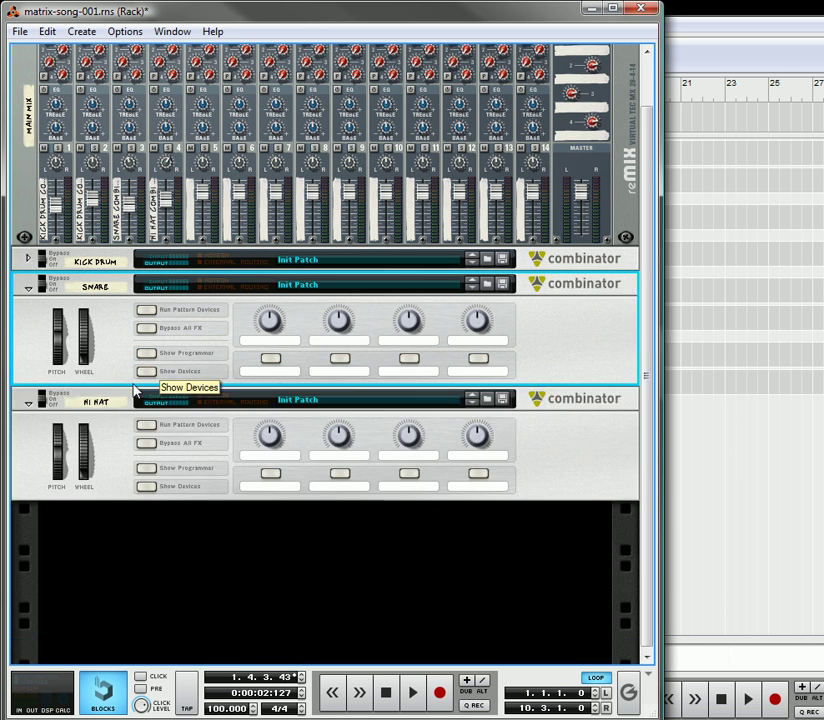
click(28, 288)
click(28, 366)
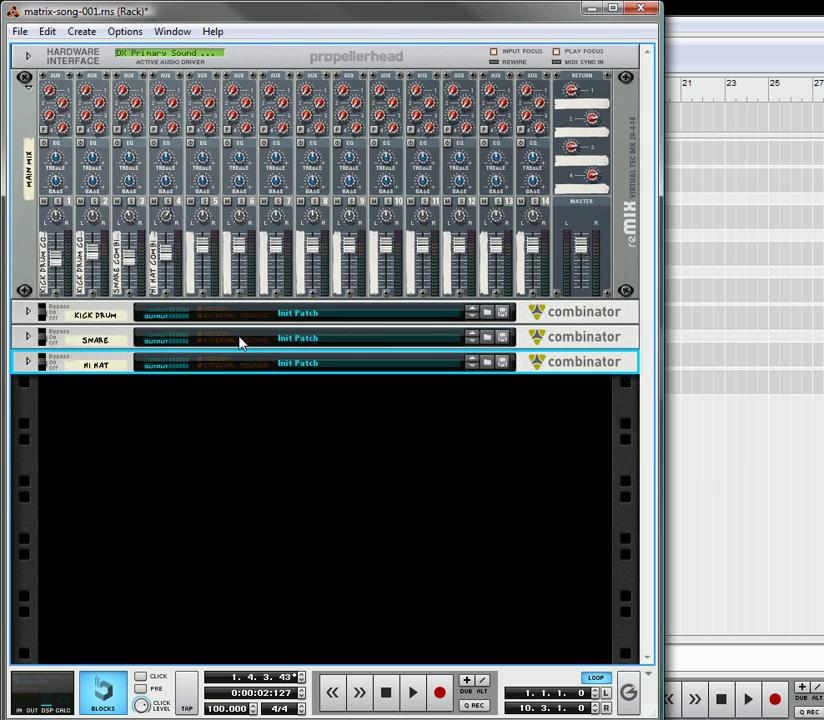